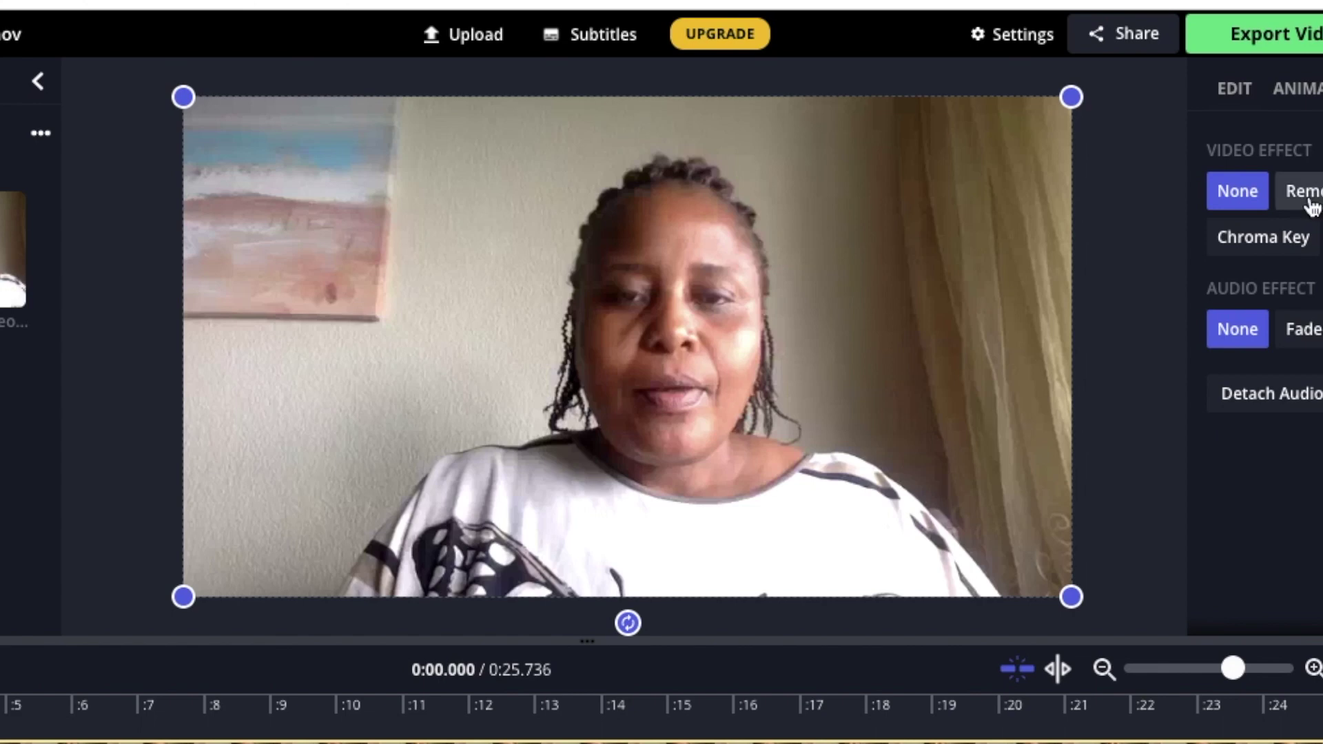
- Apply the Remove Background video effect to the selected talking-head clip
{"action": "left_click", "coordinate": [1317, 190]}
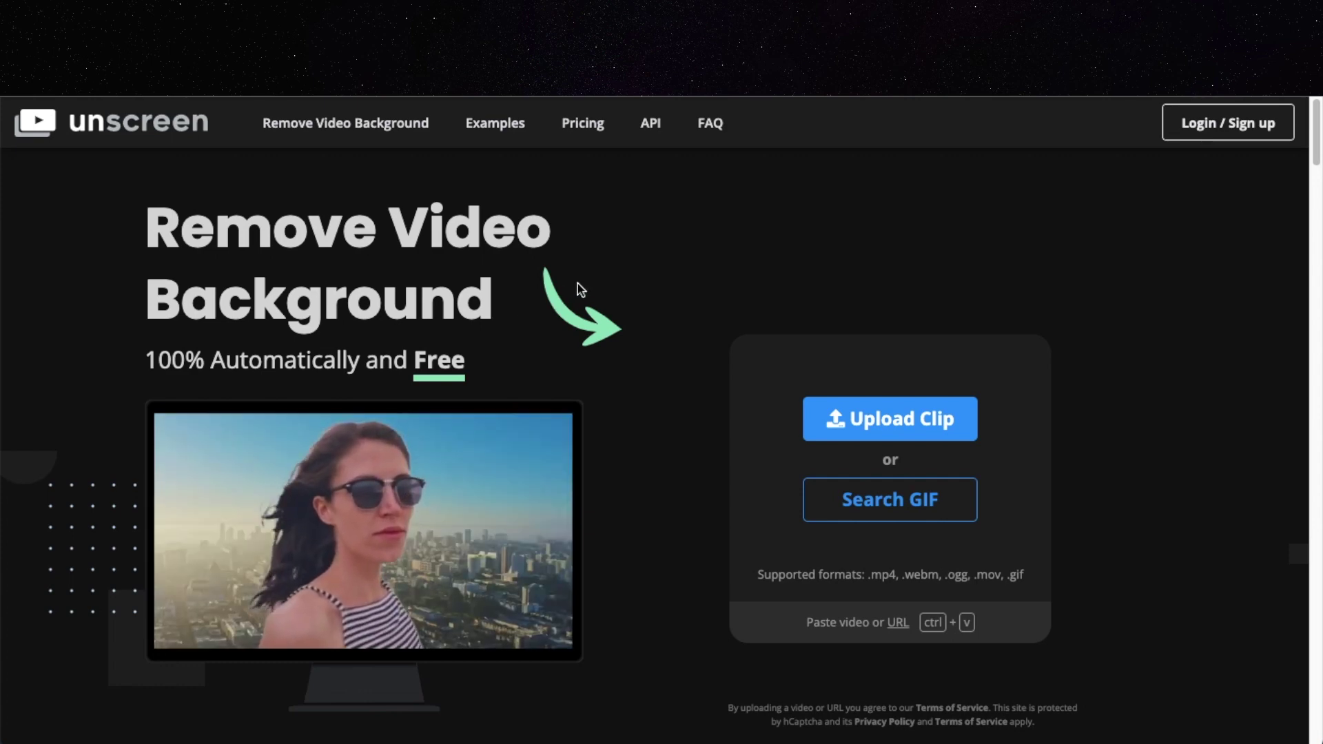
- Scroll down through the Unscreen homepage and back up
{"action": "scroll", "coordinate": [561, 345], "scroll_direction": "down", "scroll_amount": 1}
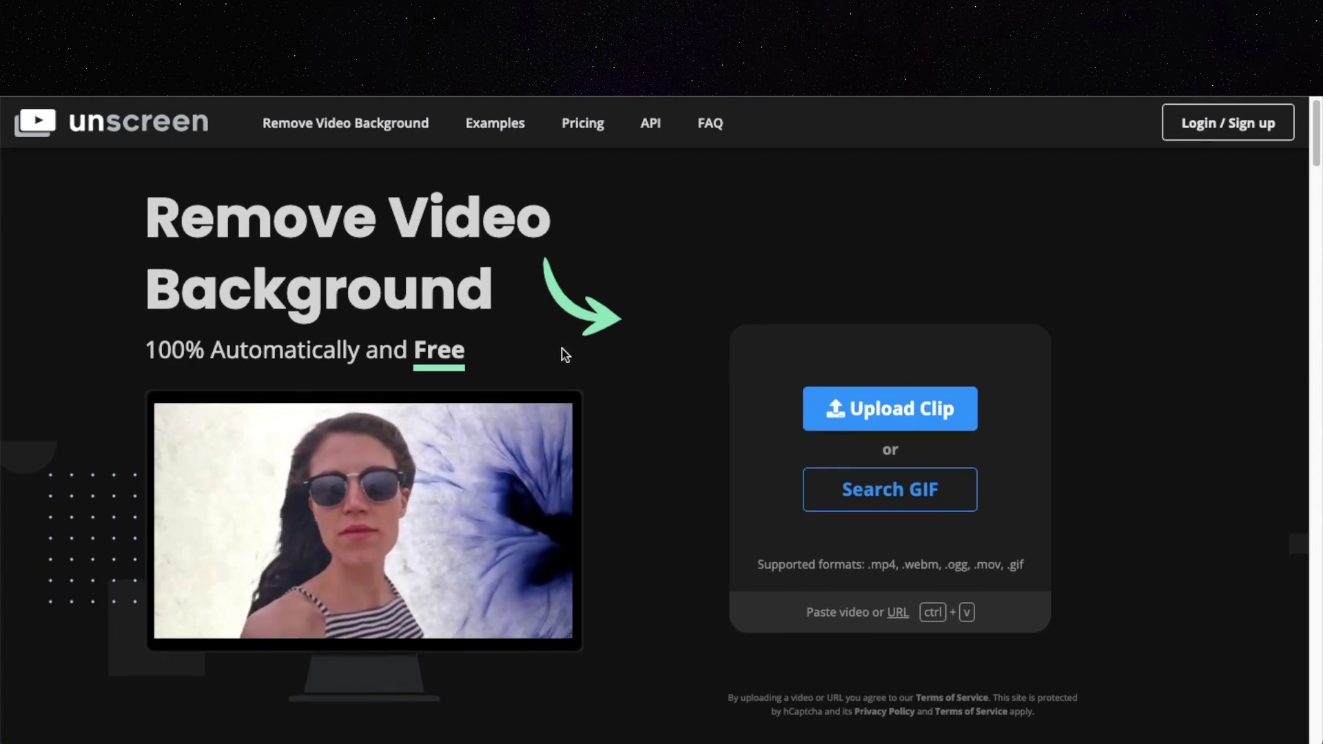
{"action": "scroll", "coordinate": [567, 354], "scroll_direction": "down", "scroll_amount": 3}
{"action": "scroll", "coordinate": [569, 354], "scroll_direction": "down", "scroll_amount": 3}
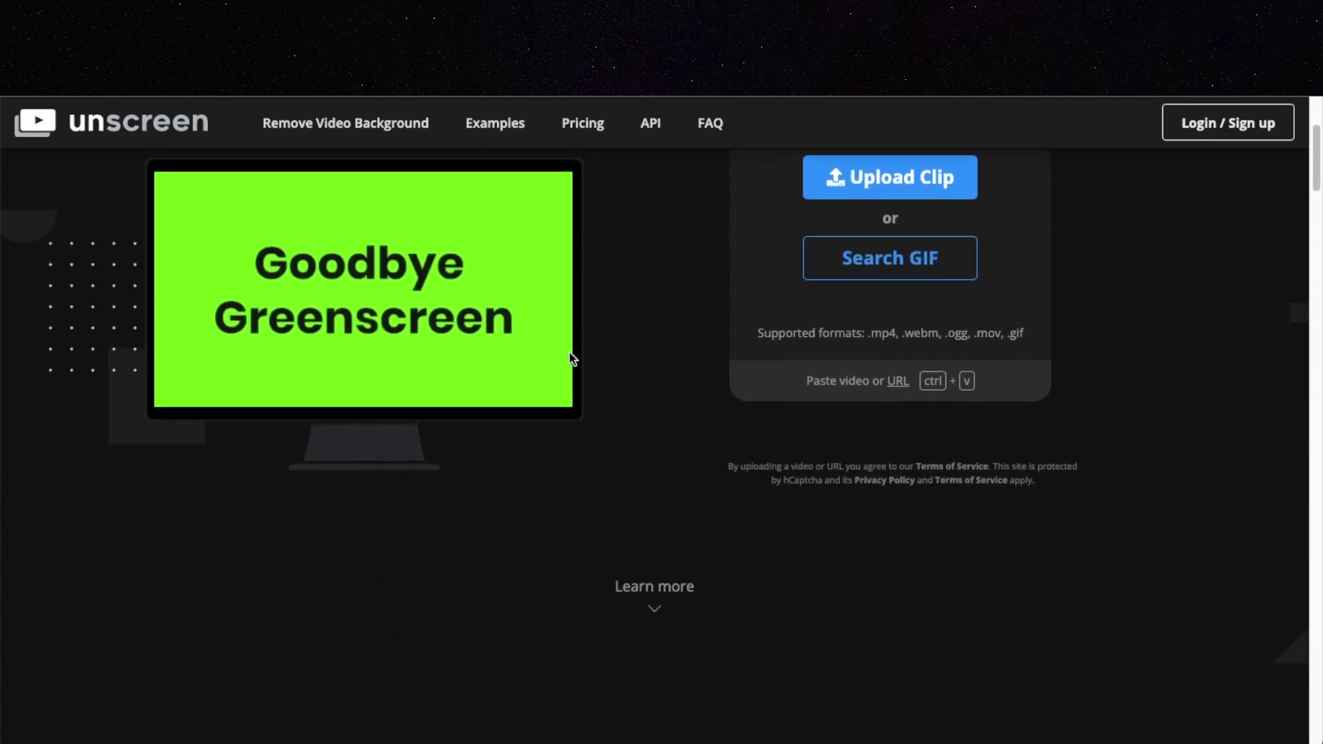
{"action": "scroll", "coordinate": [569, 353], "scroll_direction": "down", "scroll_amount": 1}
{"action": "scroll", "coordinate": [569, 353], "scroll_direction": "down", "scroll_amount": 2}
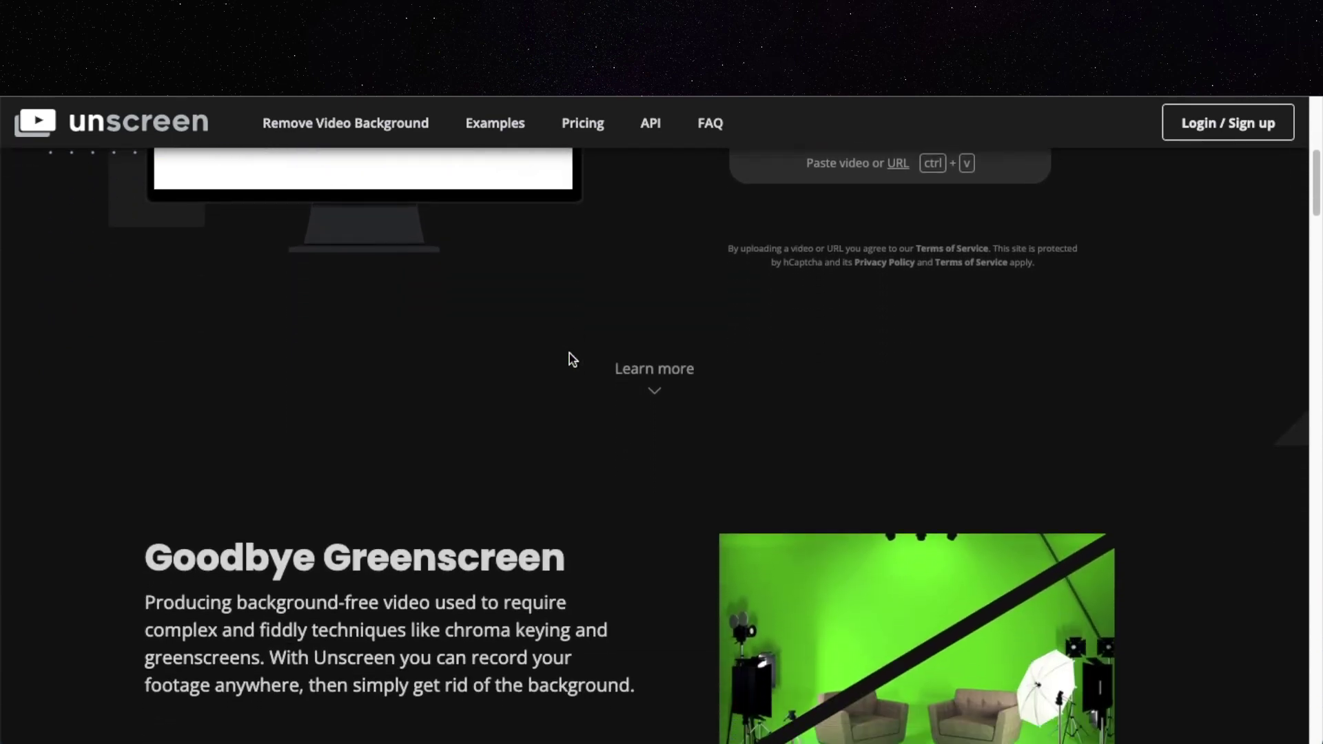
{"action": "scroll", "coordinate": [569, 353], "scroll_direction": "down", "scroll_amount": 5}
{"action": "scroll", "coordinate": [569, 353], "scroll_direction": "up", "scroll_amount": 15}
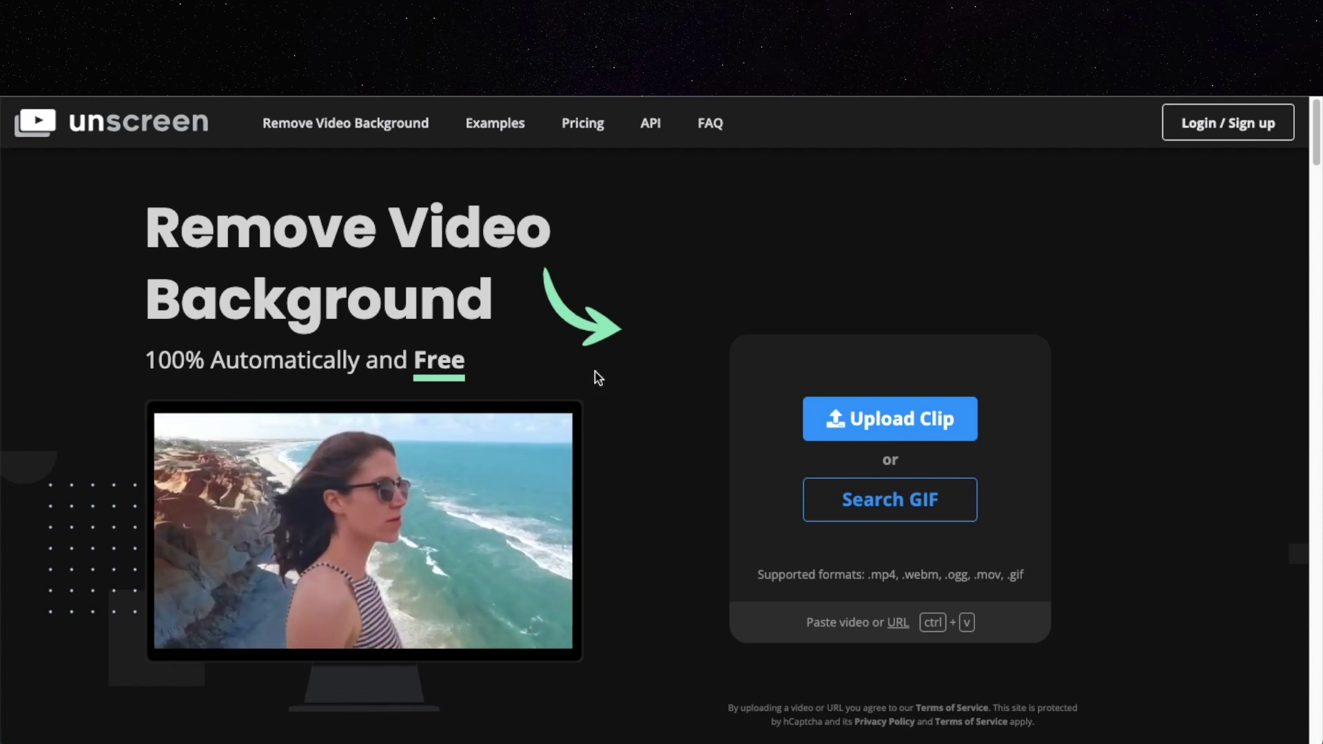
- Review the Unscreen Pro and pay-as-you-go pricing plans, then return to the upload page
{"action": "left_click", "coordinate": [584, 149]}
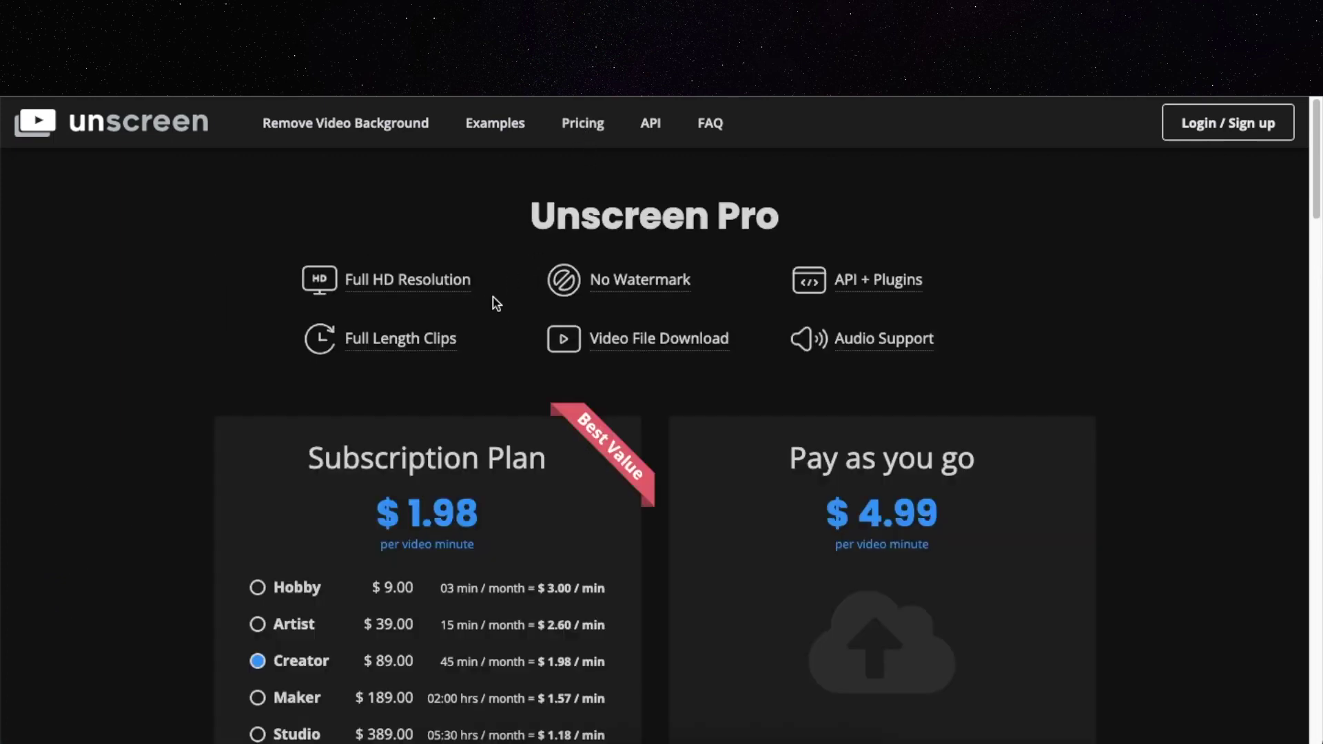
{"action": "scroll", "coordinate": [503, 320], "scroll_direction": "down", "scroll_amount": 1}
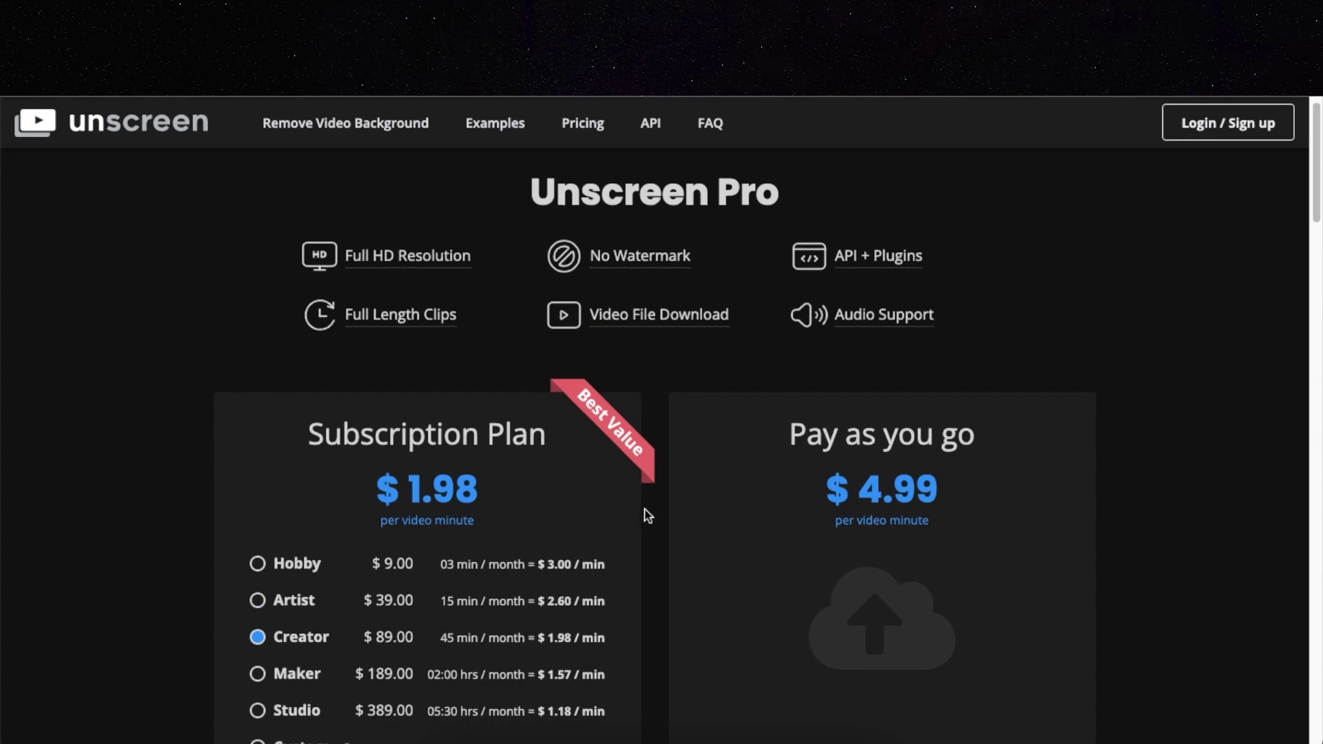
{"action": "scroll", "coordinate": [643, 513], "scroll_direction": "down", "scroll_amount": 1}
{"action": "scroll", "coordinate": [566, 498], "scroll_direction": "up", "scroll_amount": 2}
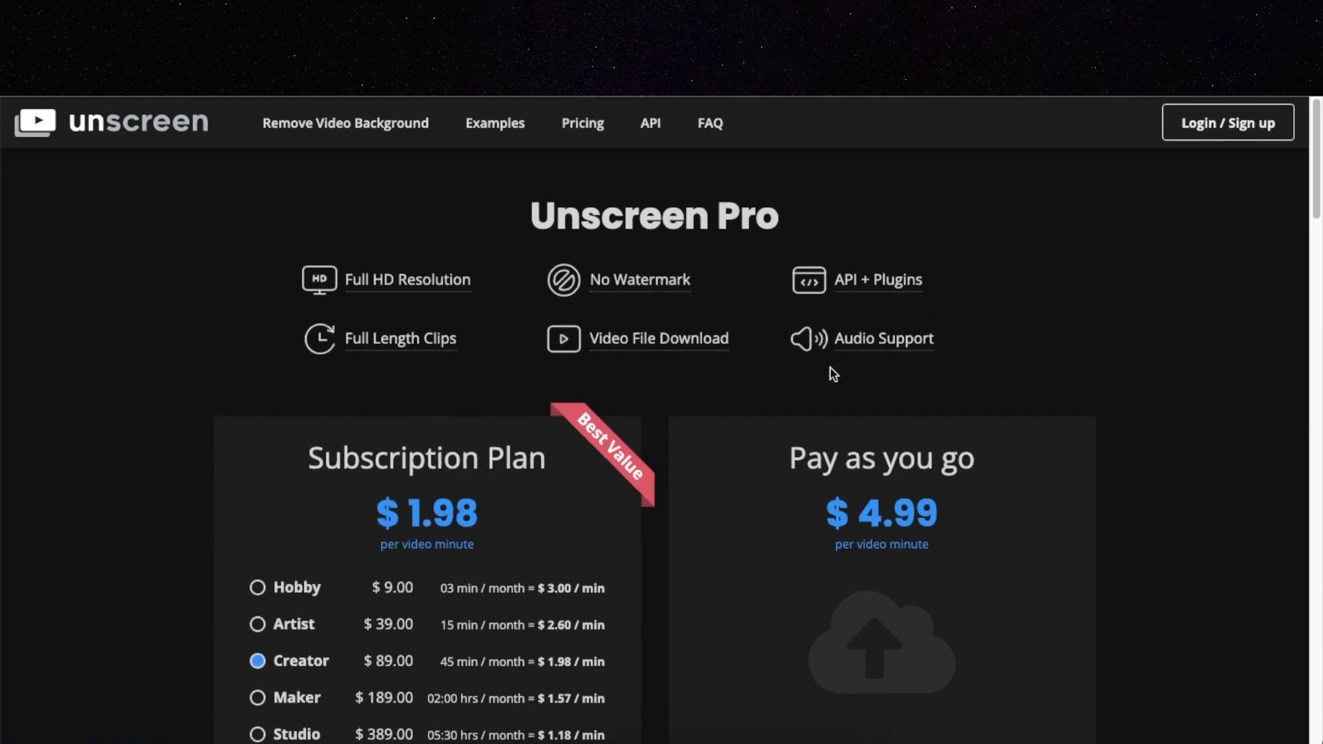
{"action": "left_click", "coordinate": [312, 125]}
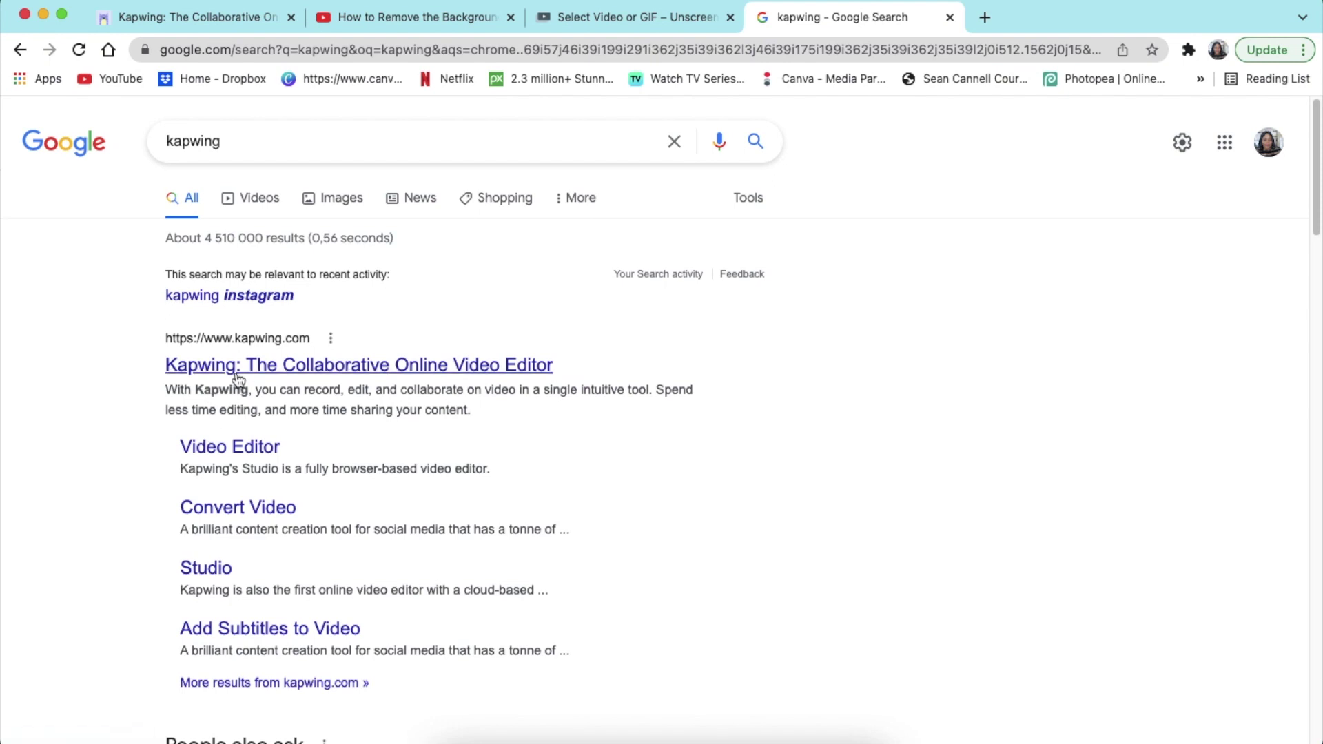
- Switch back to the browser tab with the Kapwing workspace
{"action": "left_click", "coordinate": [240, 18]}
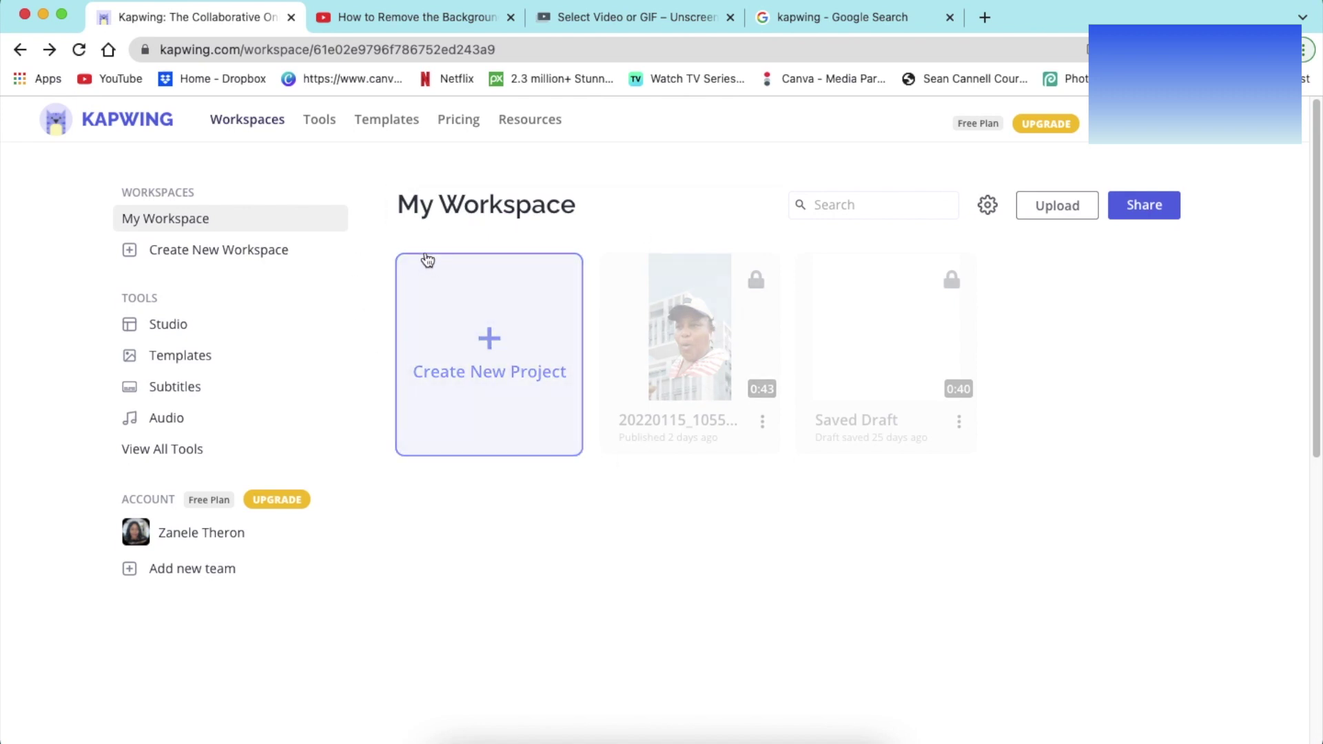
{"action": "left_click", "coordinate": [457, 122]}
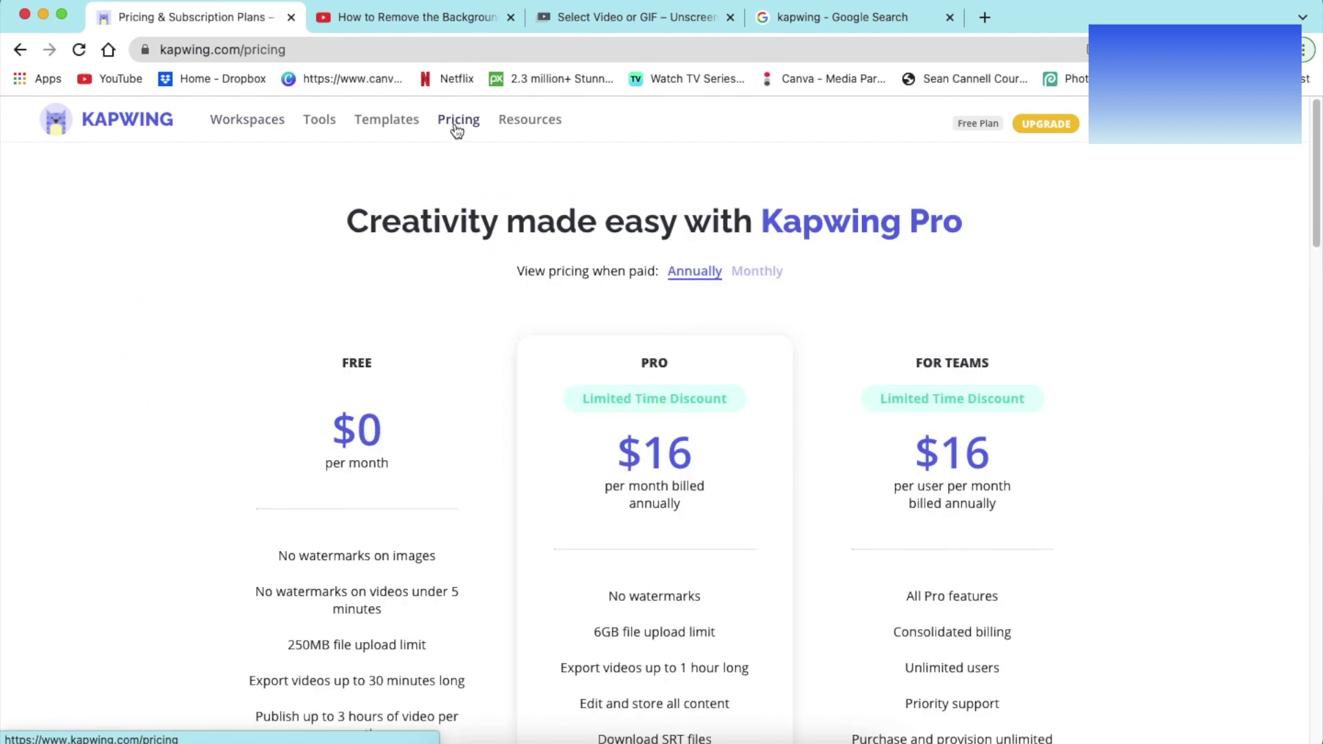
{"action": "scroll", "coordinate": [416, 291], "scroll_direction": "down", "scroll_amount": 1}
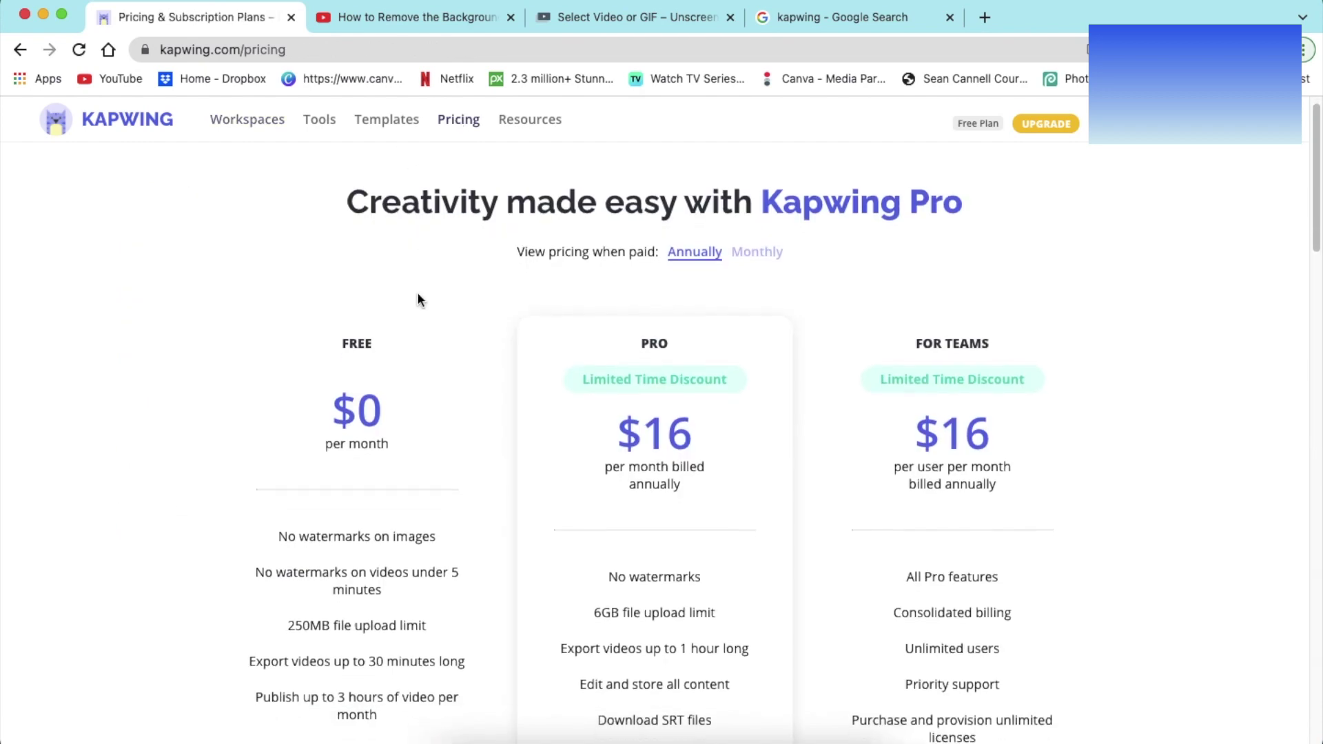
{"action": "scroll", "coordinate": [416, 292], "scroll_direction": "down", "scroll_amount": 4}
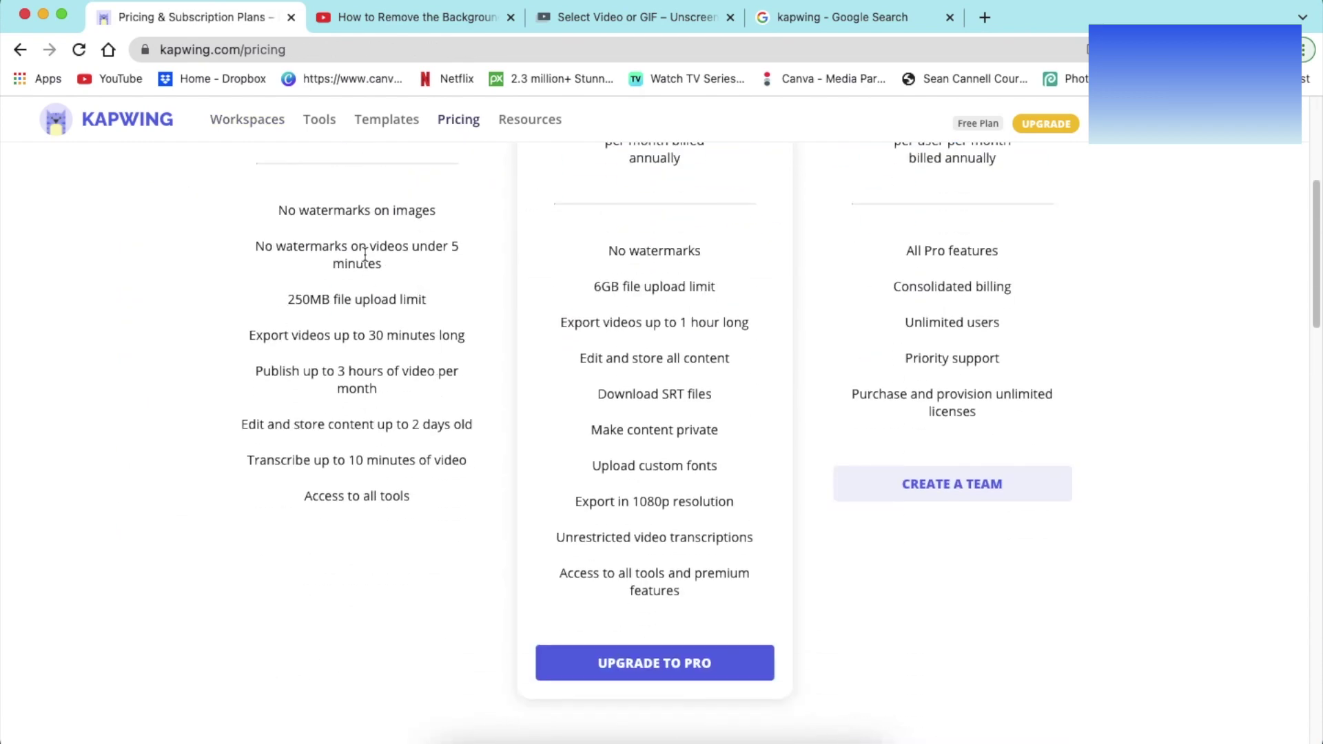
{"action": "scroll", "coordinate": [386, 365], "scroll_direction": "up", "scroll_amount": 1}
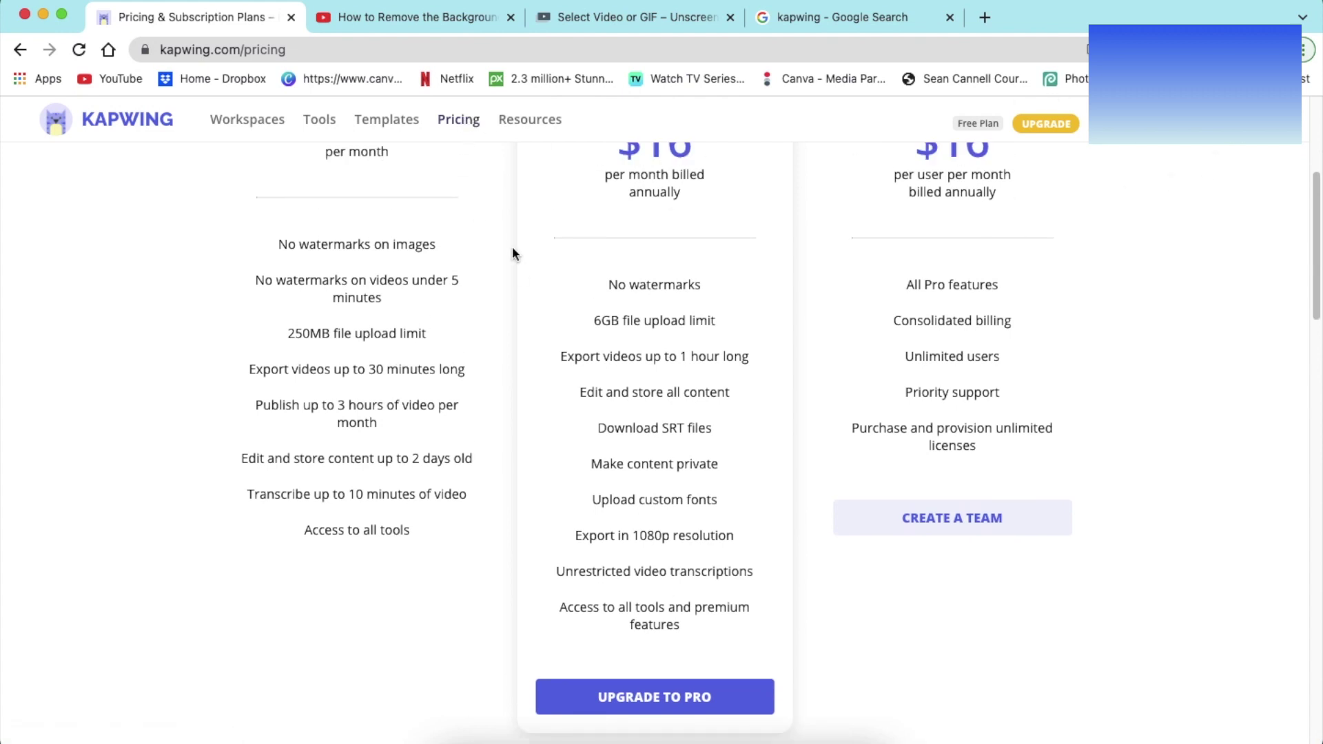
{"action": "scroll", "coordinate": [511, 250], "scroll_direction": "up", "scroll_amount": 2}
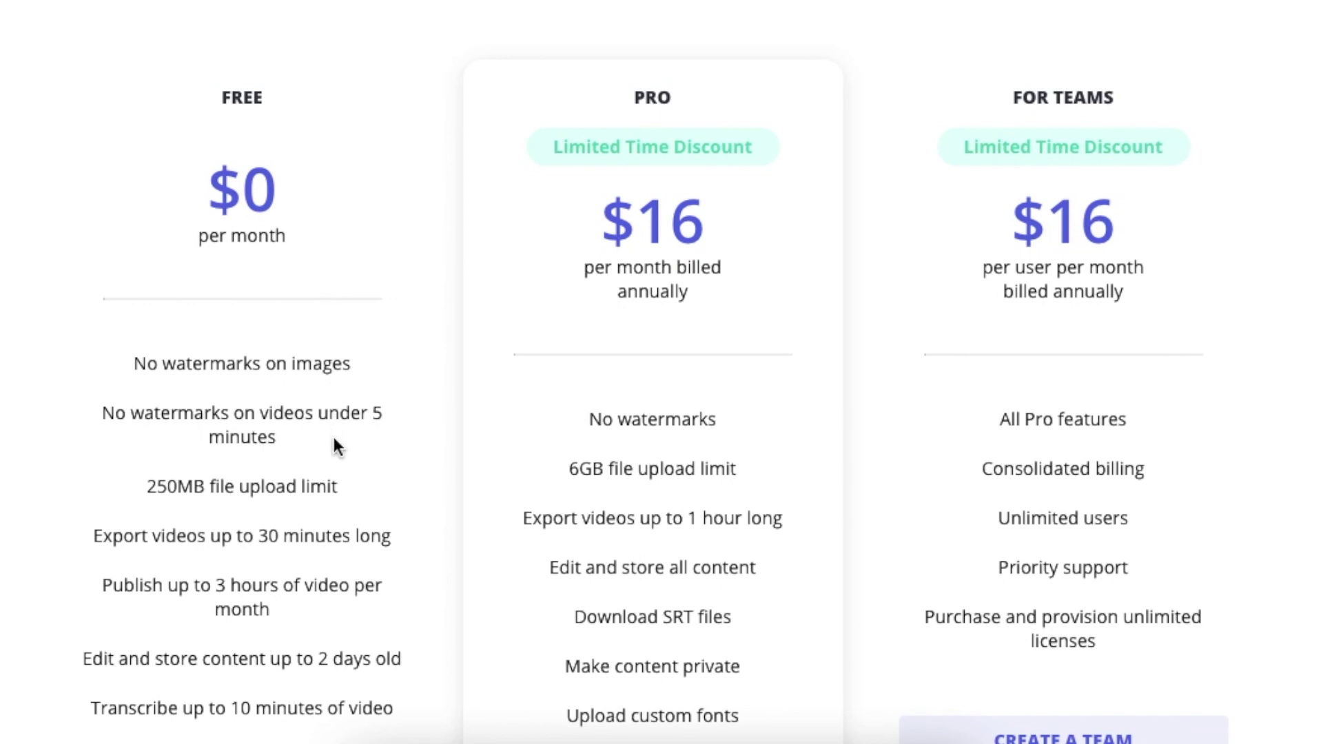
{"action": "scroll", "coordinate": [333, 438], "scroll_direction": "up", "scroll_amount": 1}
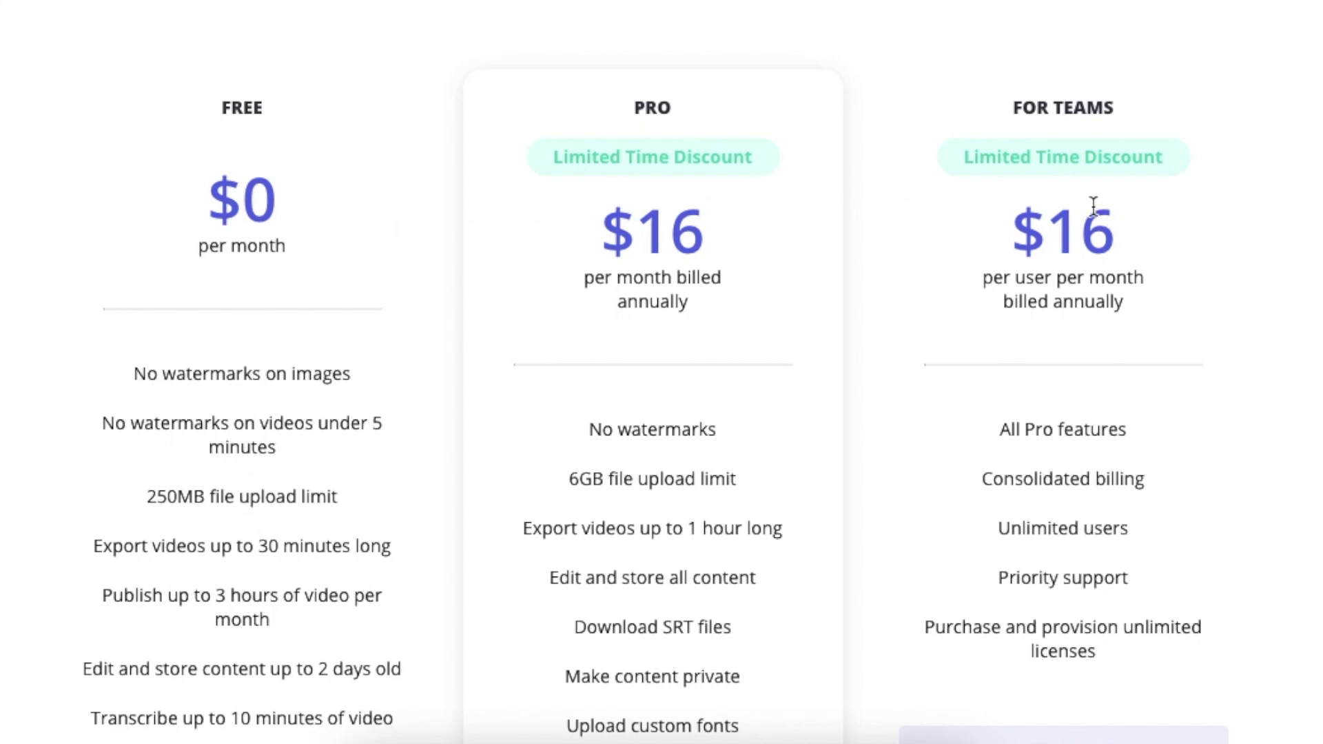
{"action": "scroll", "coordinate": [469, 265], "scroll_direction": "up", "scroll_amount": 2}
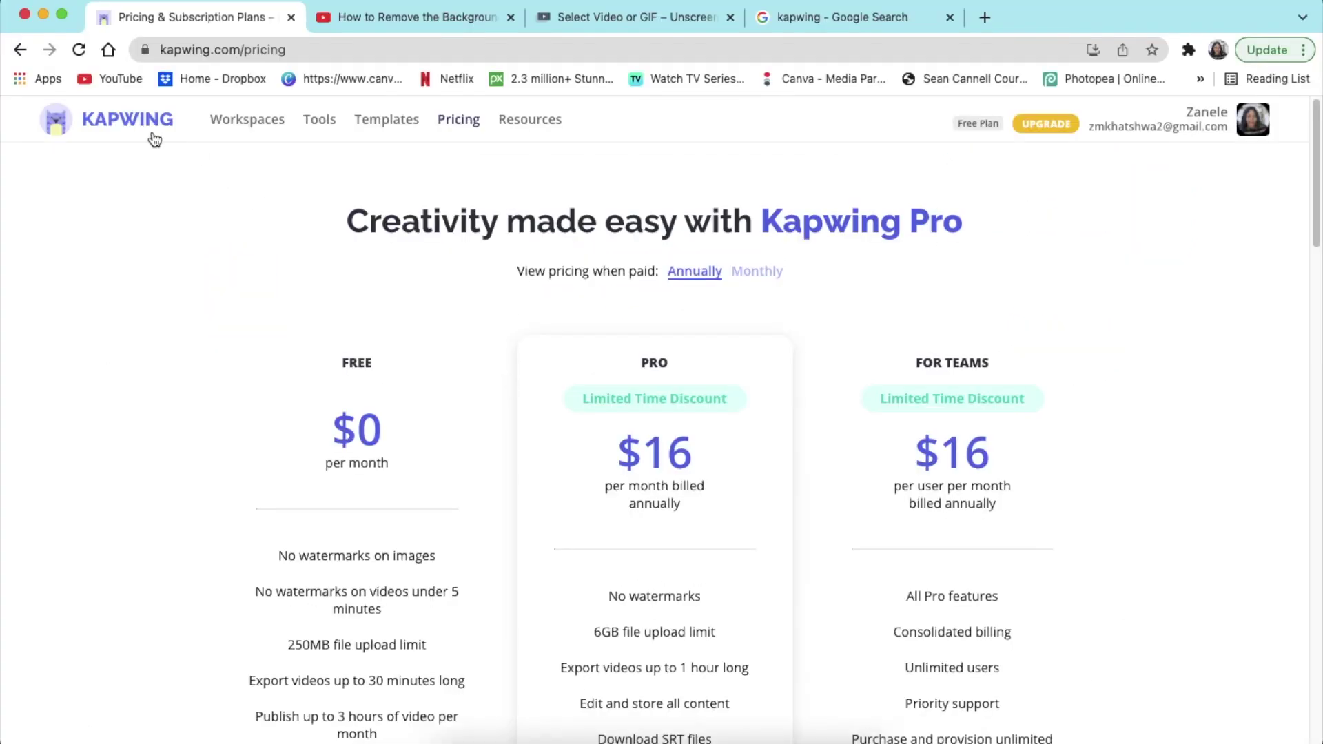
{"action": "left_click", "coordinate": [154, 140]}
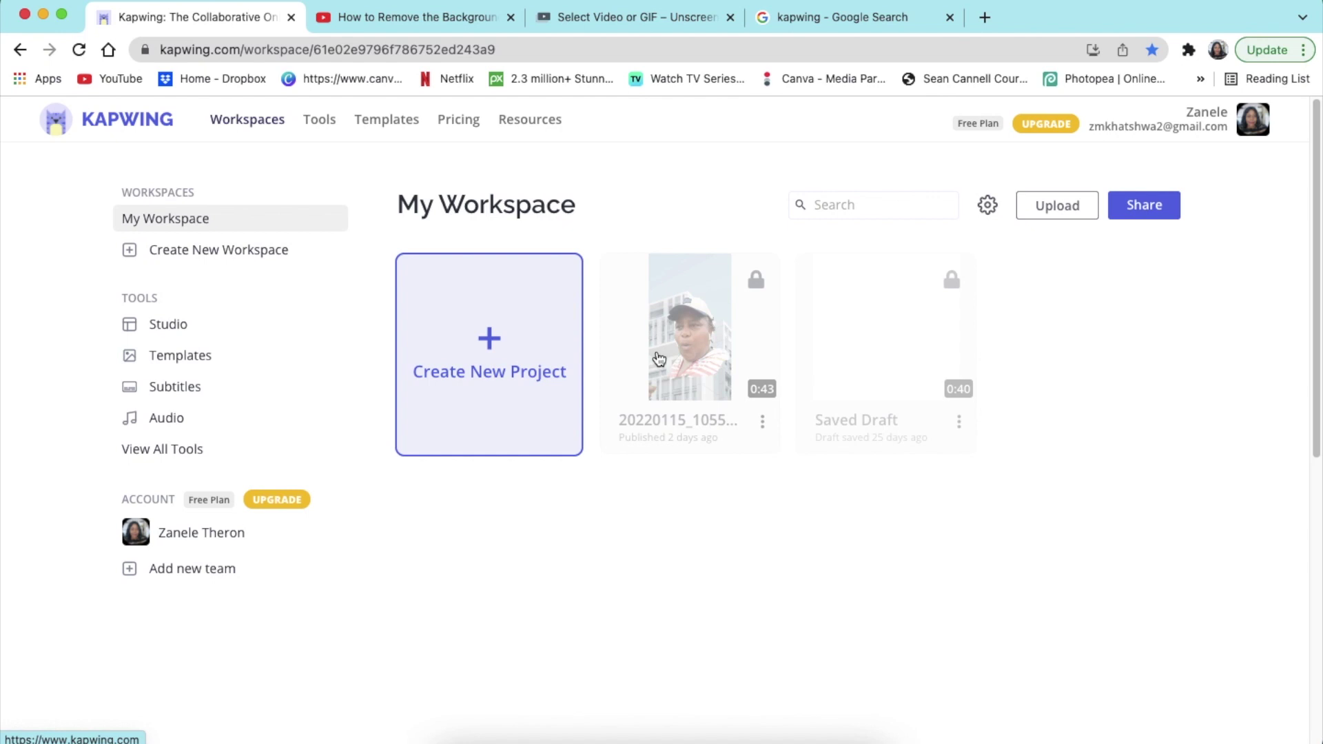
- Create a new project and upload Kapwing video.mov from the Remove video bg folder
{"action": "left_click", "coordinate": [494, 344]}
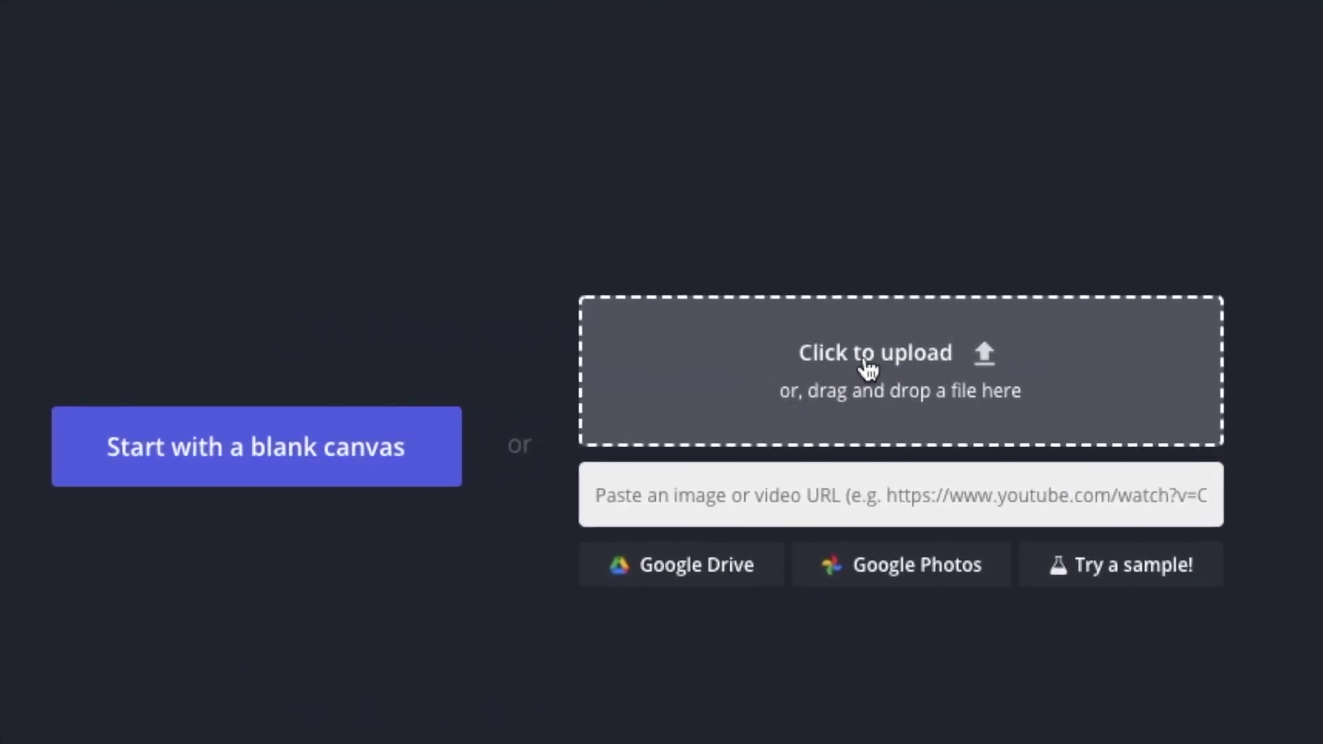
{"action": "left_click", "coordinate": [889, 372]}
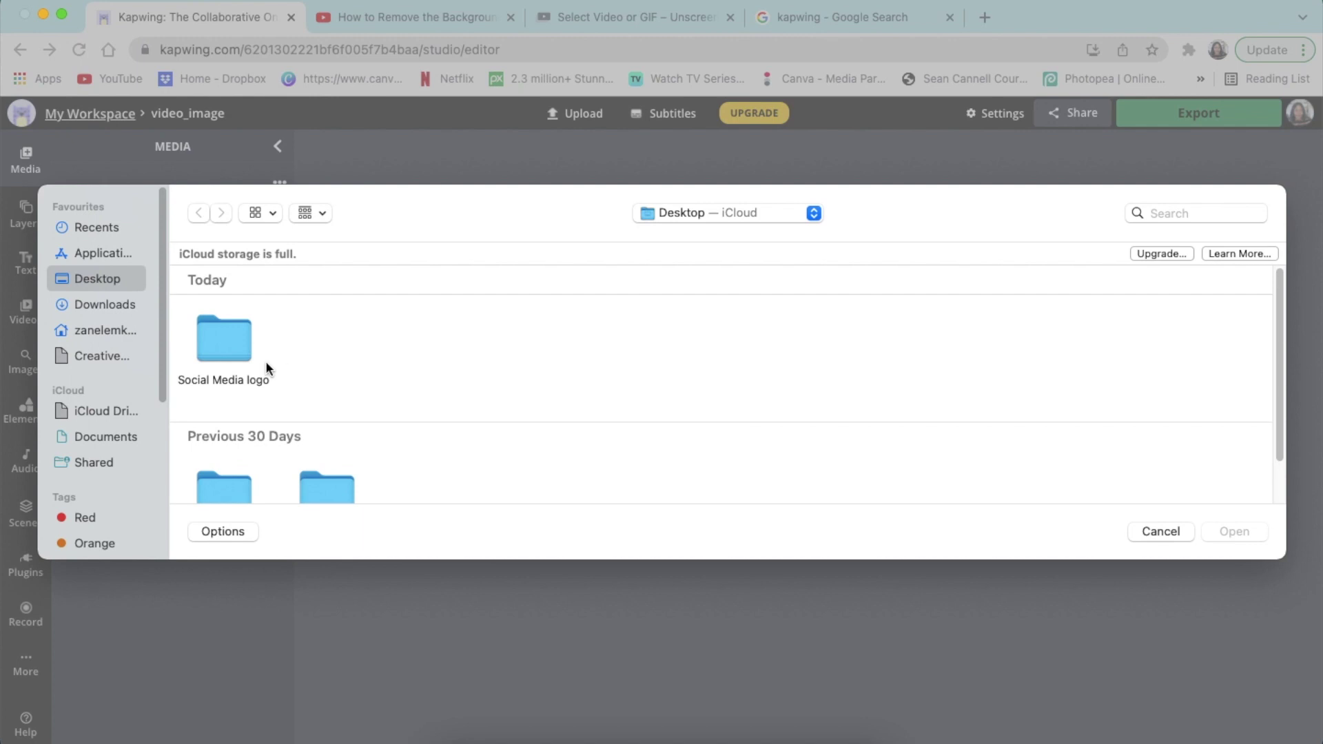
{"action": "scroll", "coordinate": [274, 358], "scroll_direction": "down", "scroll_amount": 2}
{"action": "double_click", "coordinate": [234, 449]}
{"action": "left_click", "coordinate": [224, 337]}
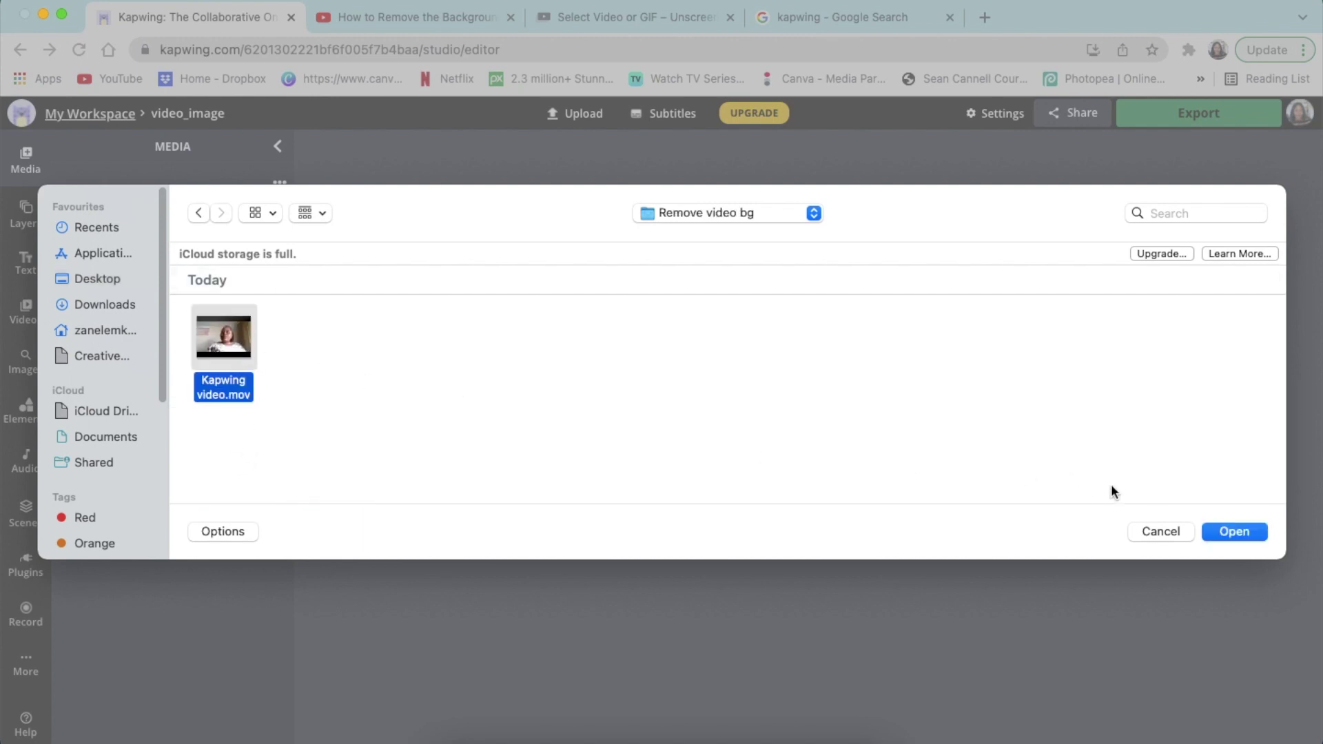
{"action": "left_click", "coordinate": [1237, 532]}
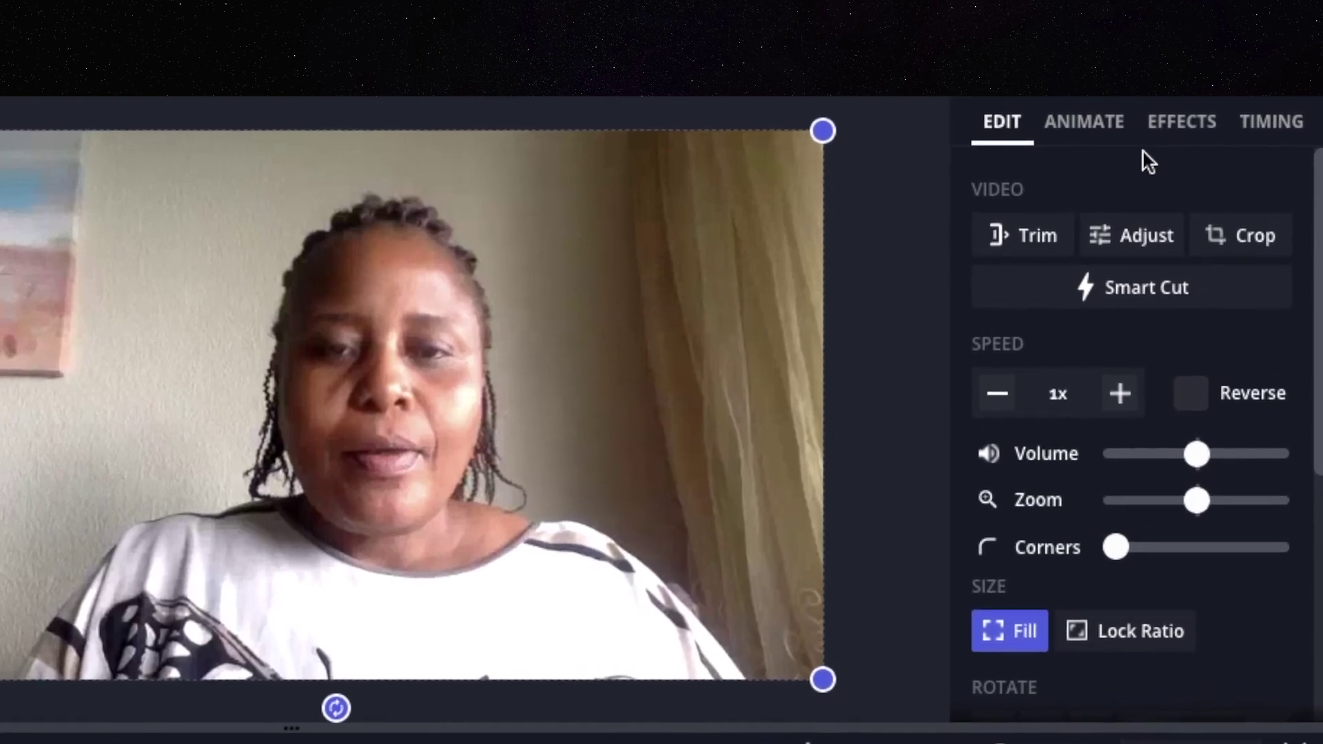
- Apply Remove Background with a tweaked threshold and play the clip to check the cutout
{"action": "left_click", "coordinate": [1182, 126]}
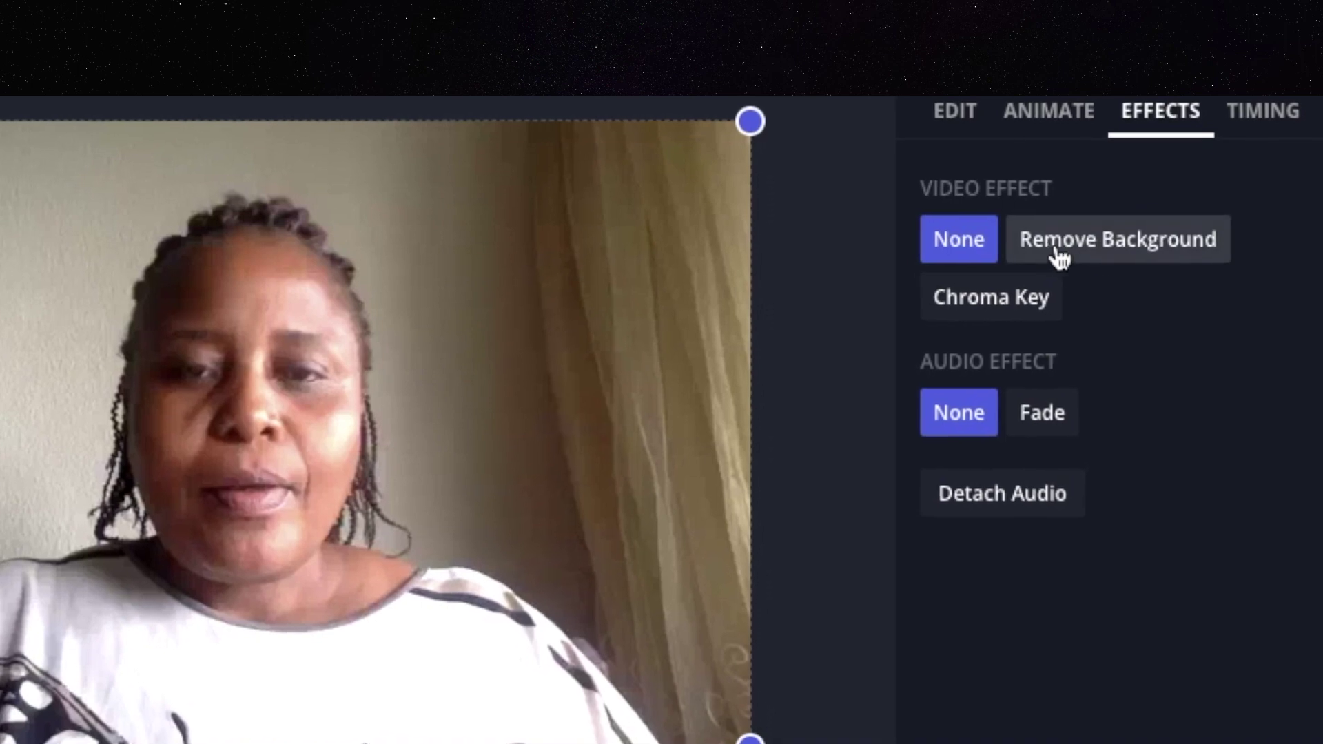
{"action": "left_click", "coordinate": [1111, 249]}
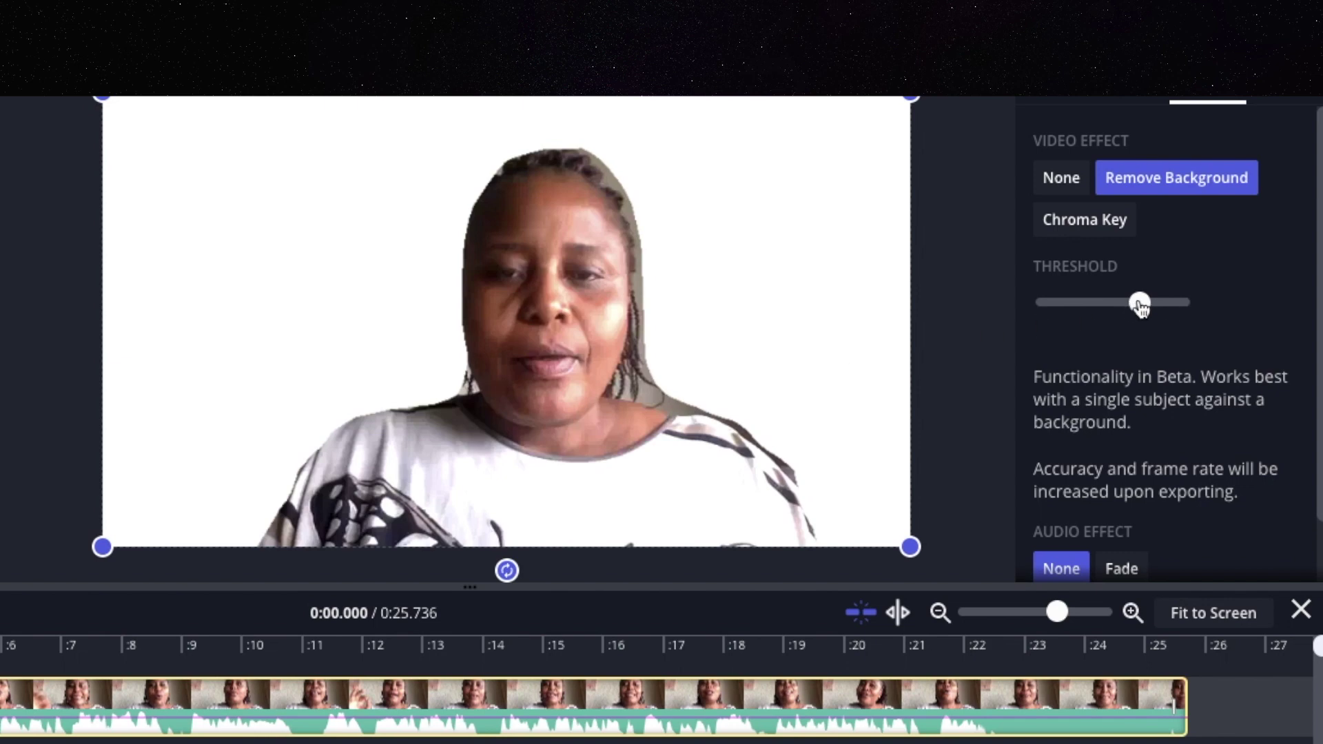
{"action": "mouse_move", "coordinate": [1140, 307]}
{"action": "left_mouse_down"}
{"action": "mouse_move", "coordinate": [1018, 315]}
{"action": "mouse_move", "coordinate": [1140, 313]}
{"action": "left_mouse_up"}
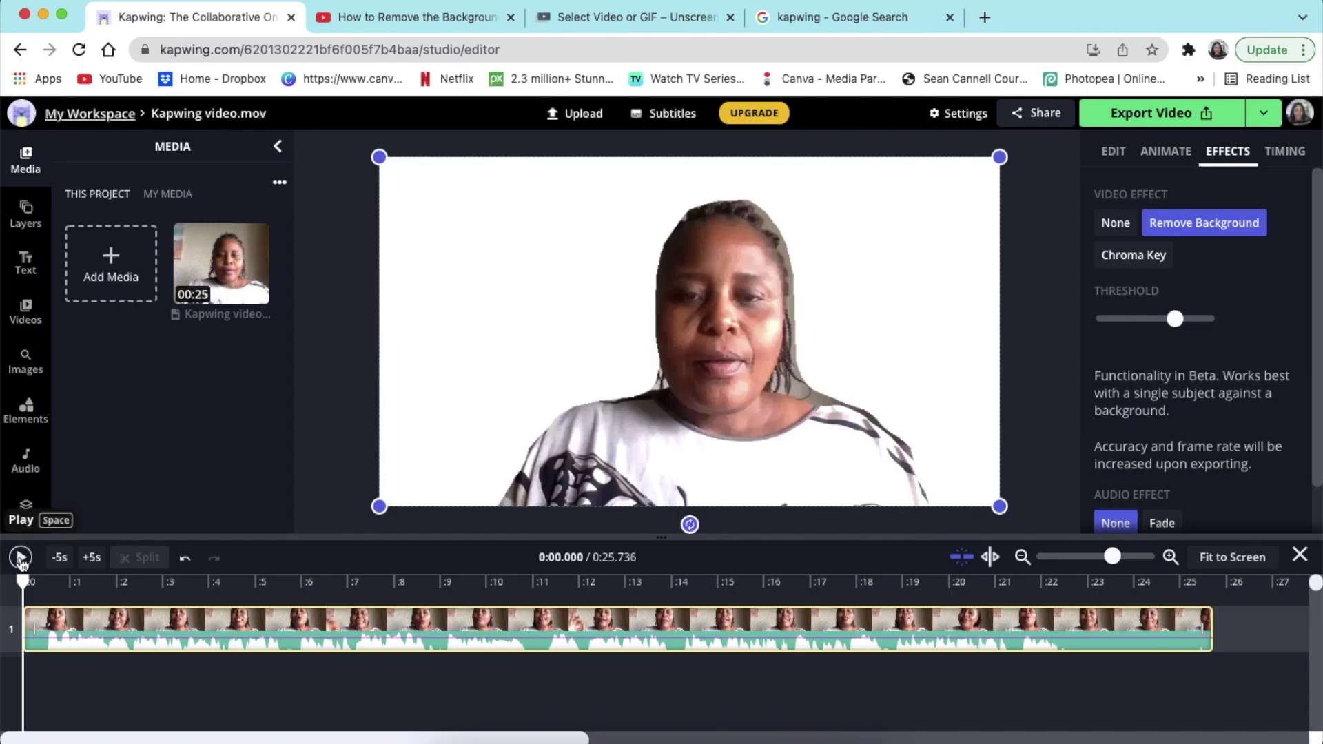
{"action": "left_click", "coordinate": [21, 558]}
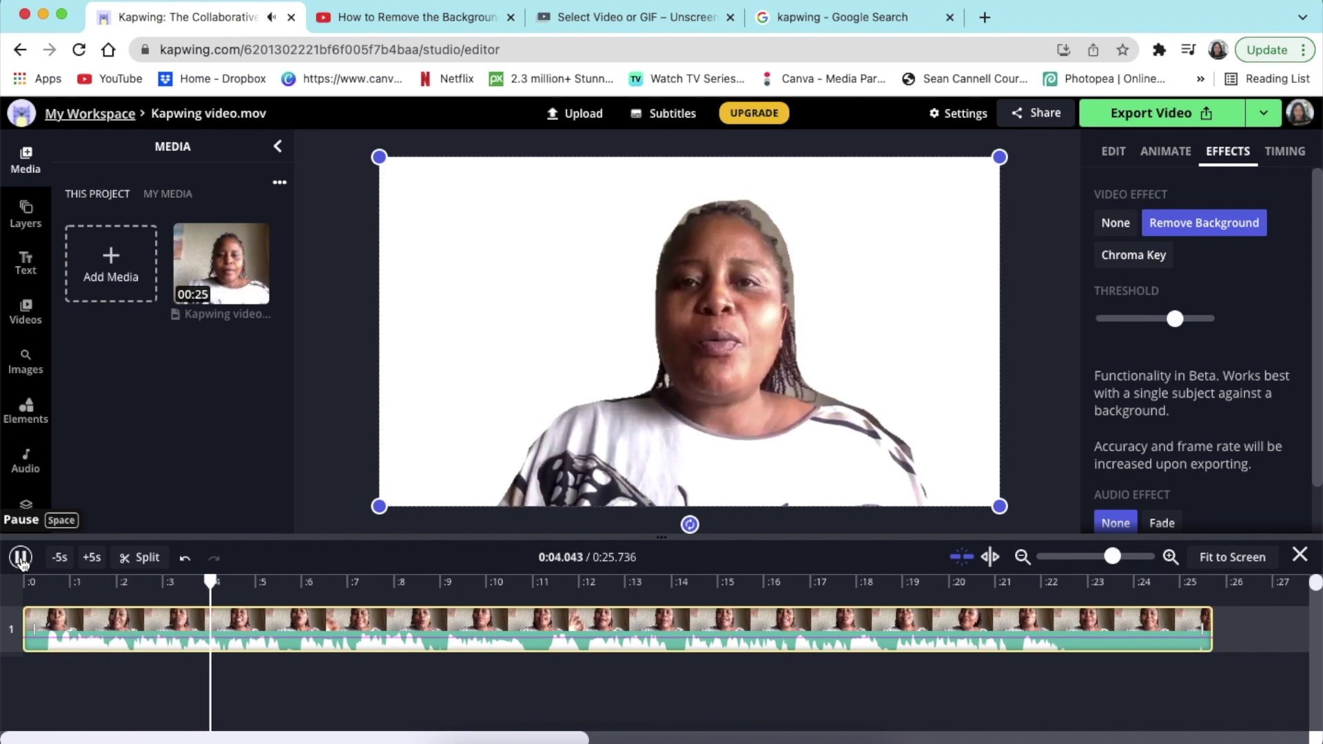
- Shrink the paused speaker video to about half size and move it to the bottom right
{"action": "left_click", "coordinate": [21, 558]}
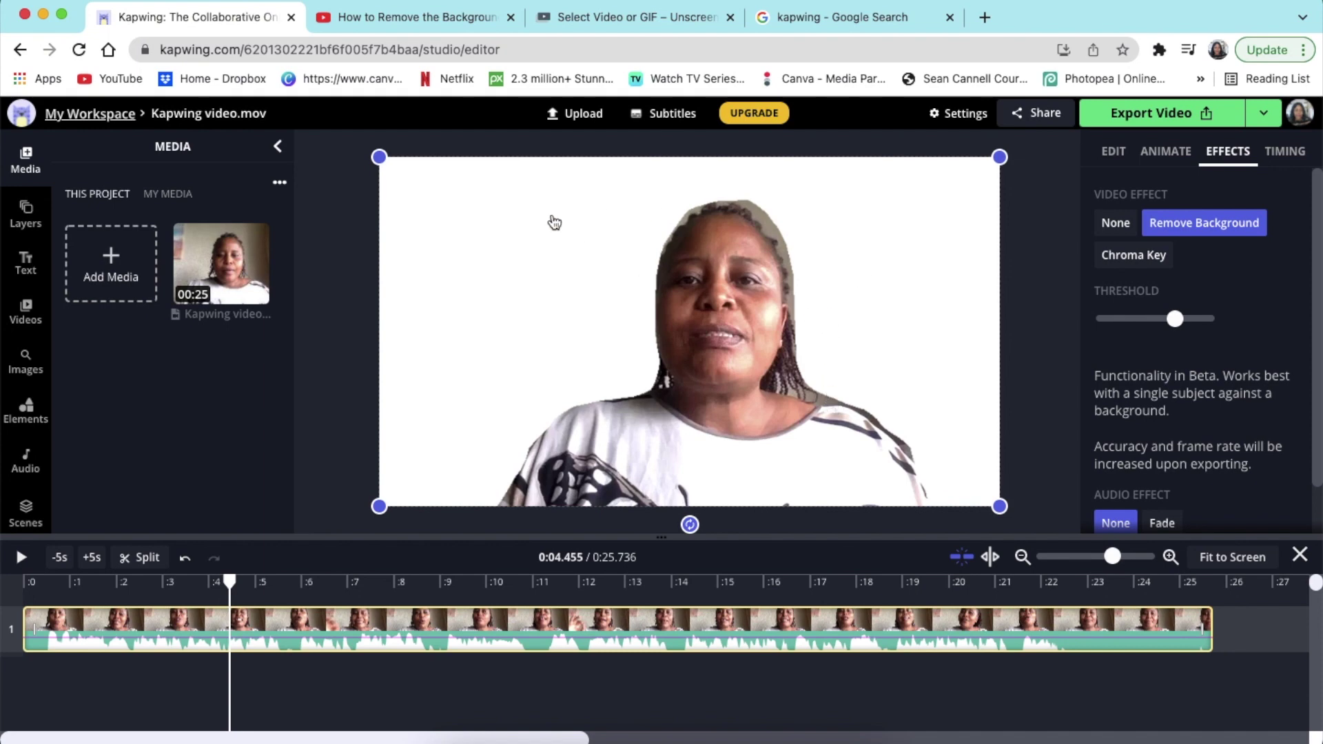
{"action": "mouse_move", "coordinate": [555, 222]}
{"action": "left_mouse_down"}
{"action": "mouse_move", "coordinate": [438, 238]}
{"action": "mouse_move", "coordinate": [402, 221]}
{"action": "mouse_move", "coordinate": [558, 233]}
{"action": "mouse_move", "coordinate": [569, 221]}
{"action": "left_mouse_up"}
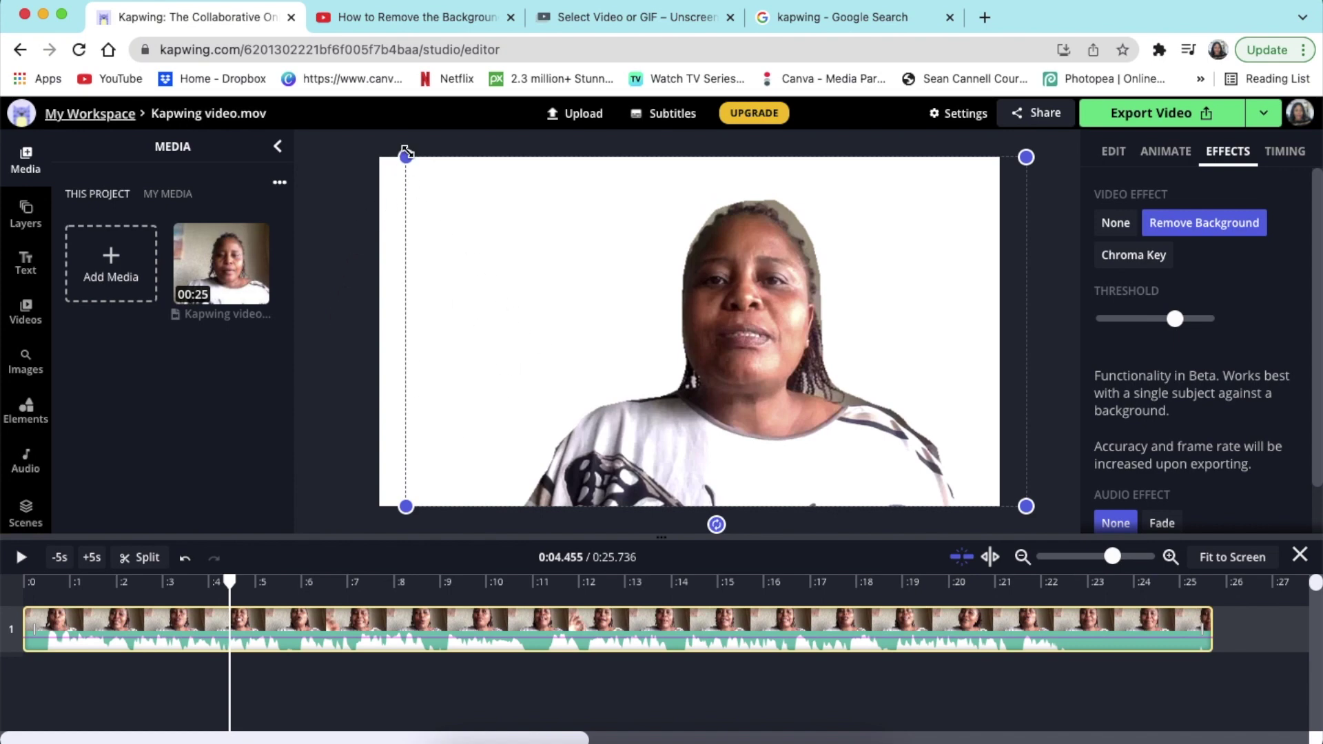
{"action": "mouse_move", "coordinate": [406, 153]}
{"action": "left_mouse_down"}
{"action": "mouse_move", "coordinate": [482, 245]}
{"action": "mouse_move", "coordinate": [614, 328]}
{"action": "left_mouse_up"}
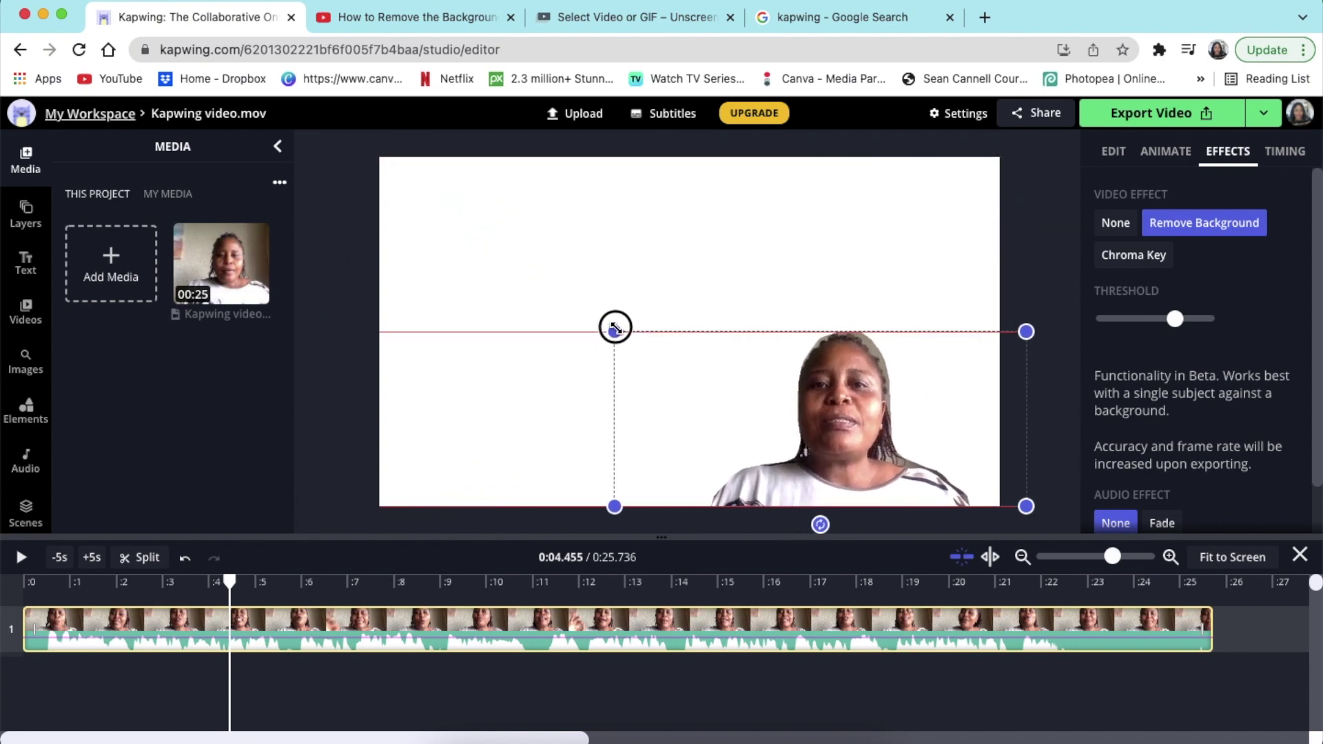
{"action": "left_click_drag", "start_coordinate": [723, 389], "coordinate": [728, 410]}
{"action": "left_click", "coordinate": [520, 388]}
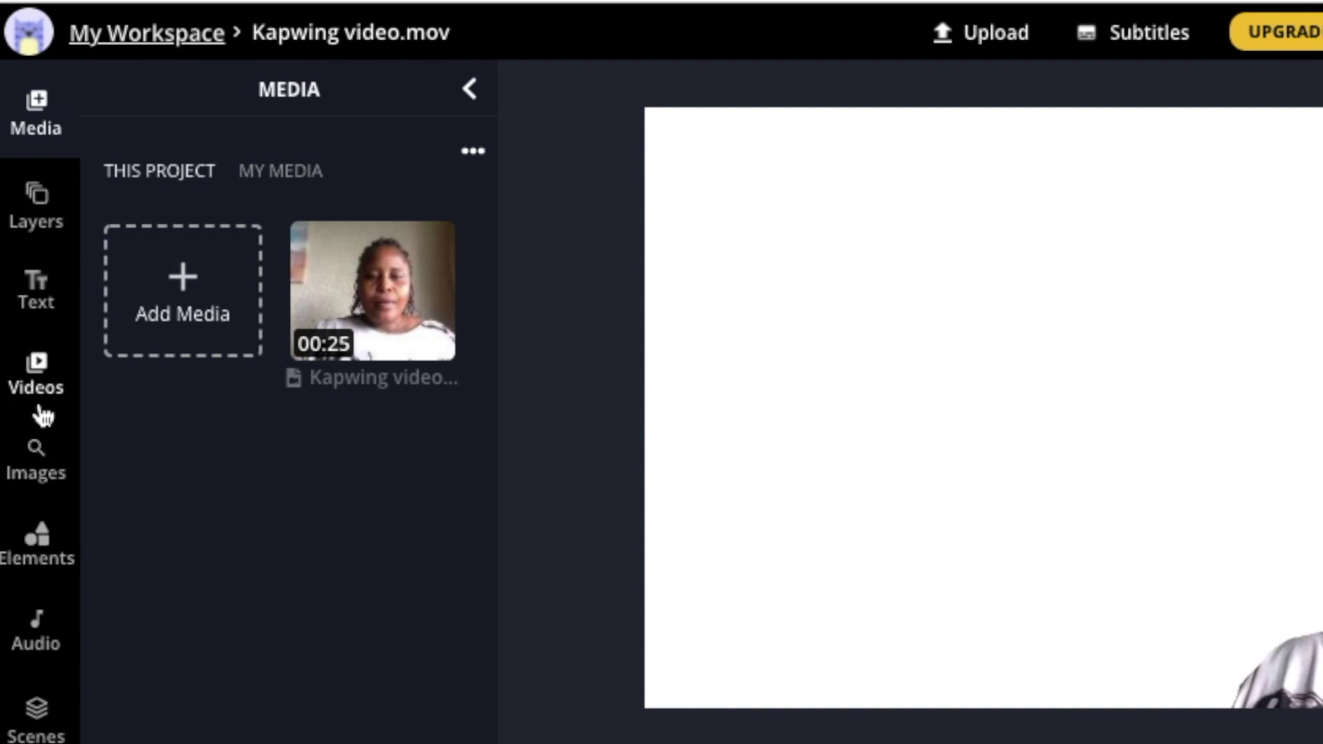
- Start an Add Media upload from the computer in the Media panel
{"action": "scroll", "coordinate": [42, 416], "scroll_direction": "down", "scroll_amount": 1}
{"action": "scroll", "coordinate": [42, 416], "scroll_direction": "down", "scroll_amount": 4}
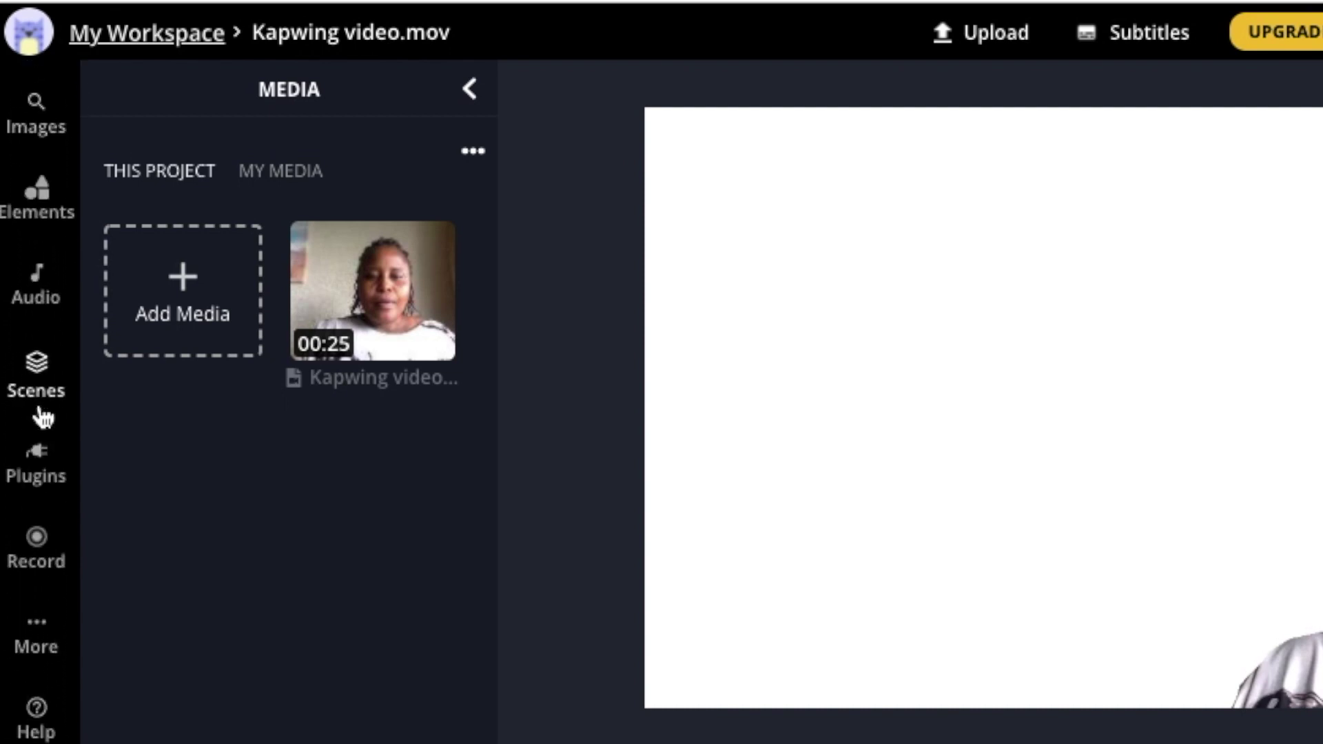
{"action": "scroll", "coordinate": [42, 416], "scroll_direction": "up", "scroll_amount": 3}
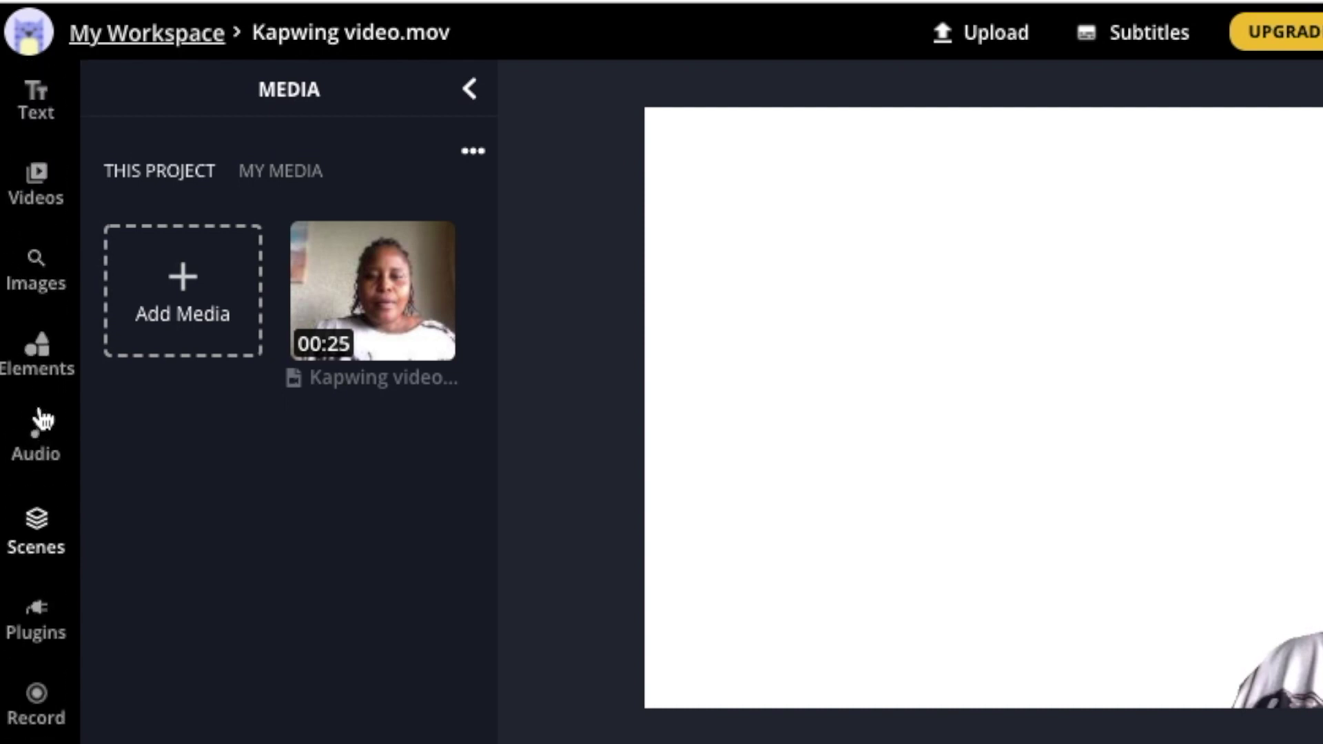
{"action": "left_click", "coordinate": [181, 288]}
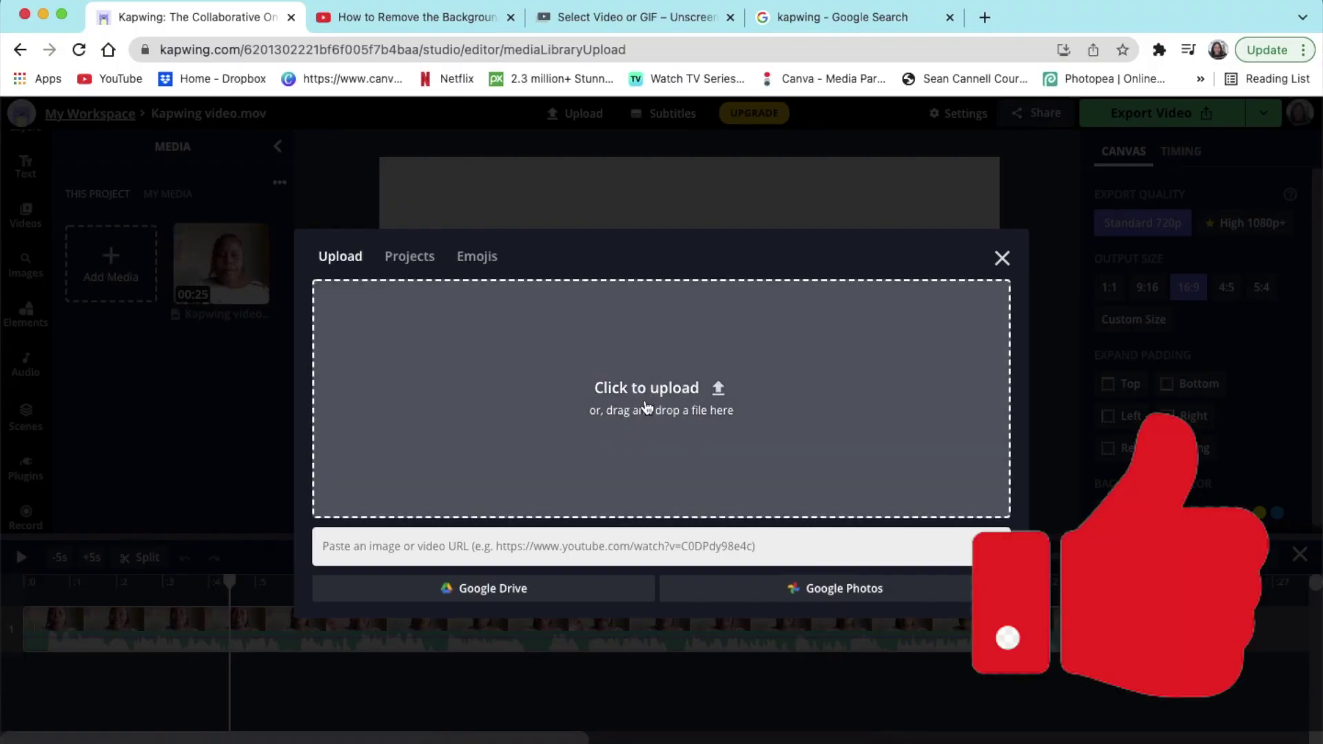
{"action": "left_click", "coordinate": [594, 430]}
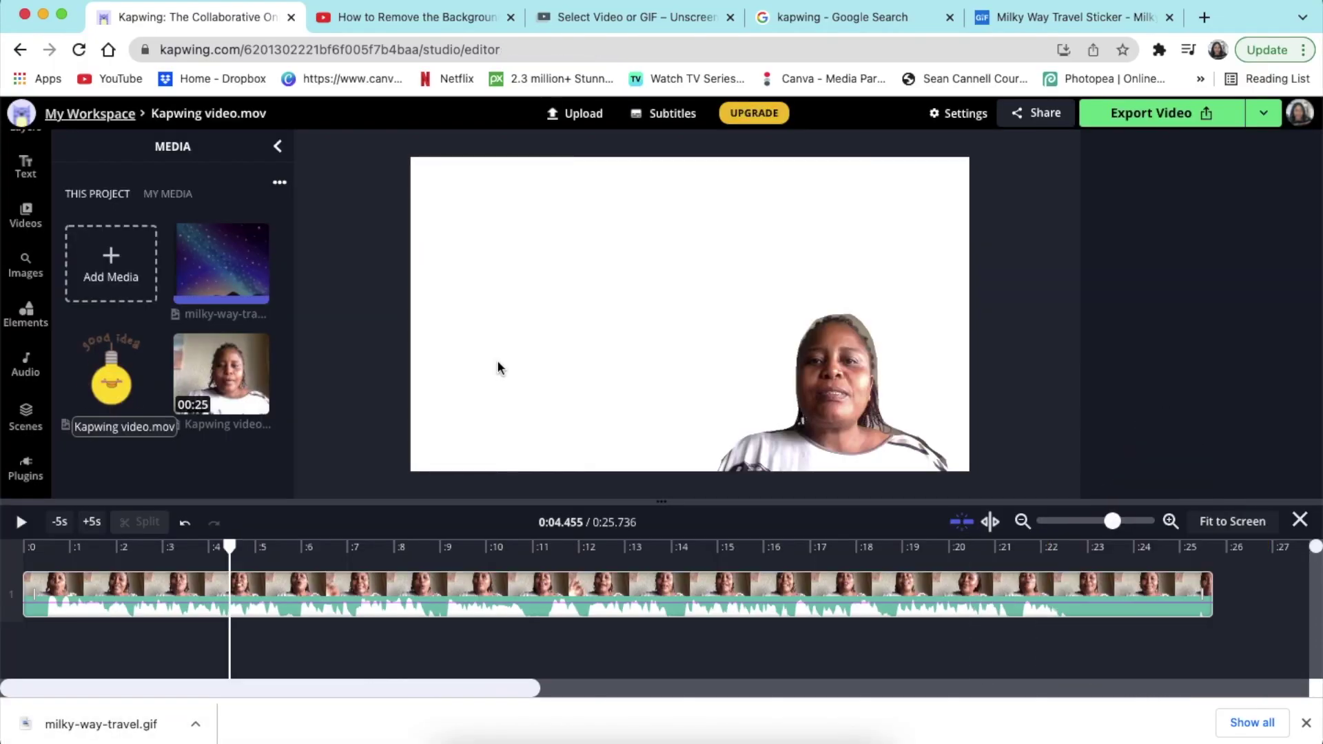
- Place the Milky Way gif stretched across the canvas and send it behind the speaker
{"action": "left_click", "coordinate": [224, 265]}
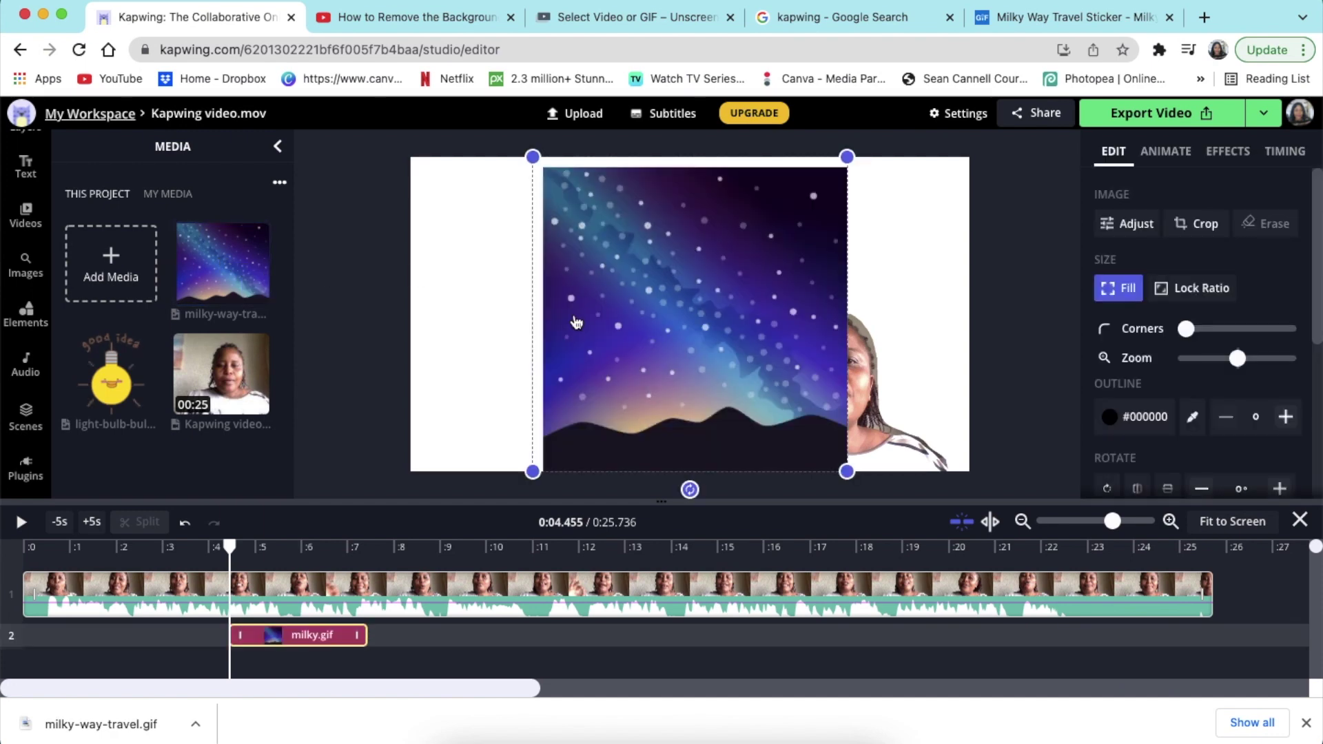
{"action": "left_click_drag", "start_coordinate": [576, 322], "coordinate": [443, 312]}
{"action": "left_click_drag", "start_coordinate": [712, 460], "coordinate": [978, 490]}
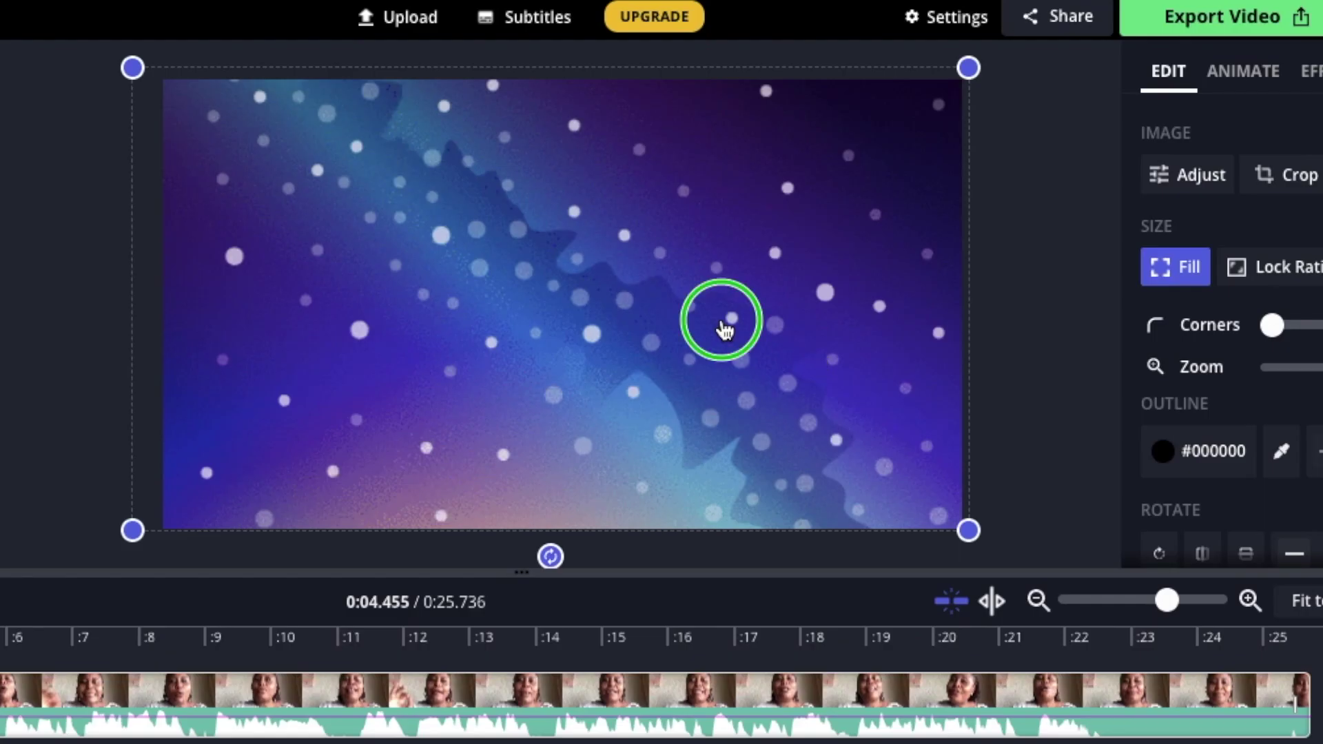
{"action": "right_click", "coordinate": [723, 329]}
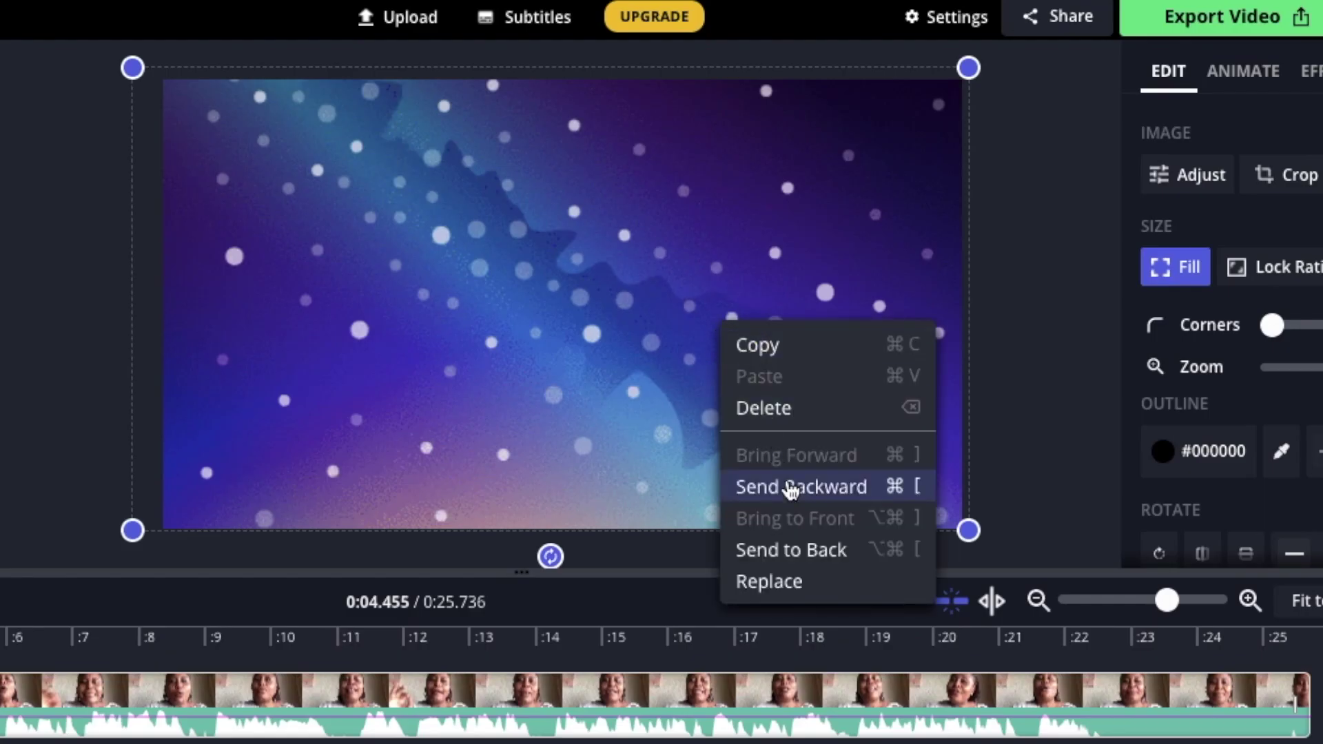
{"action": "left_click", "coordinate": [791, 549]}
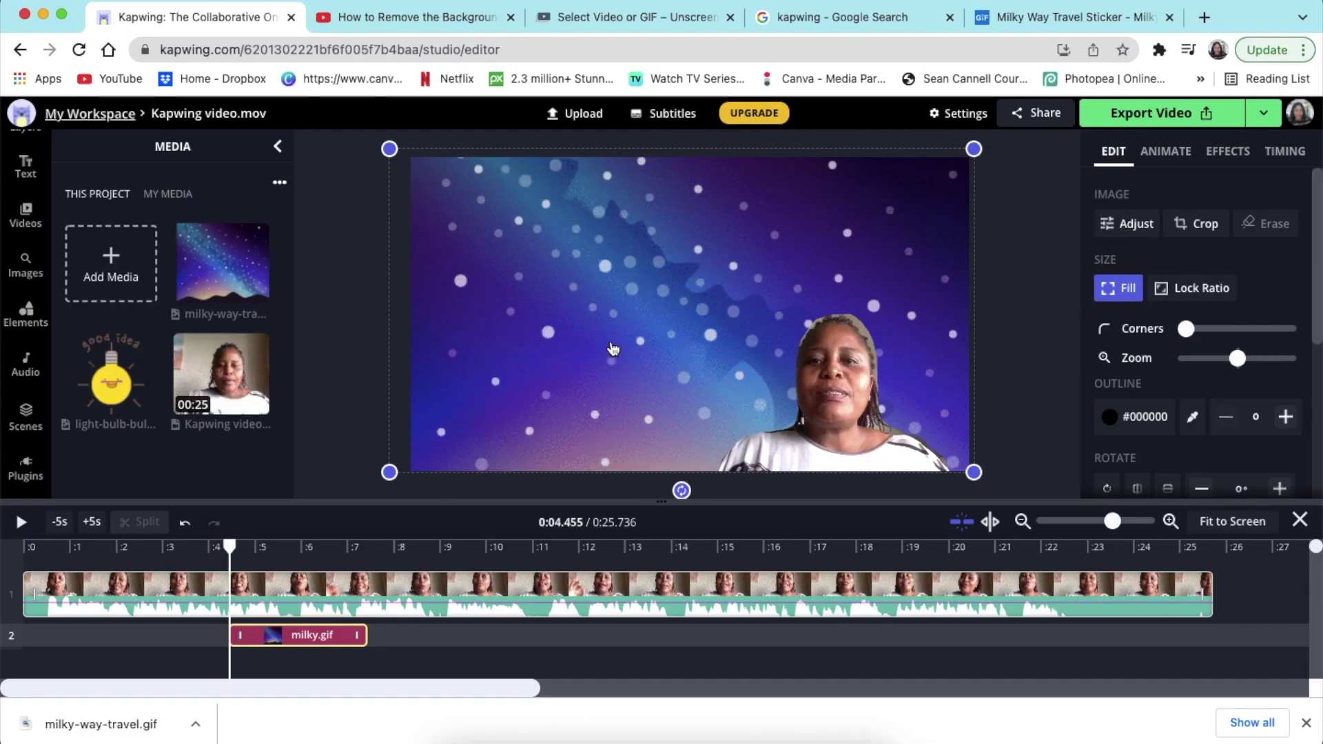
- Preview the starry background, then return to around the 4-second mark
{"action": "left_click", "coordinate": [21, 522]}
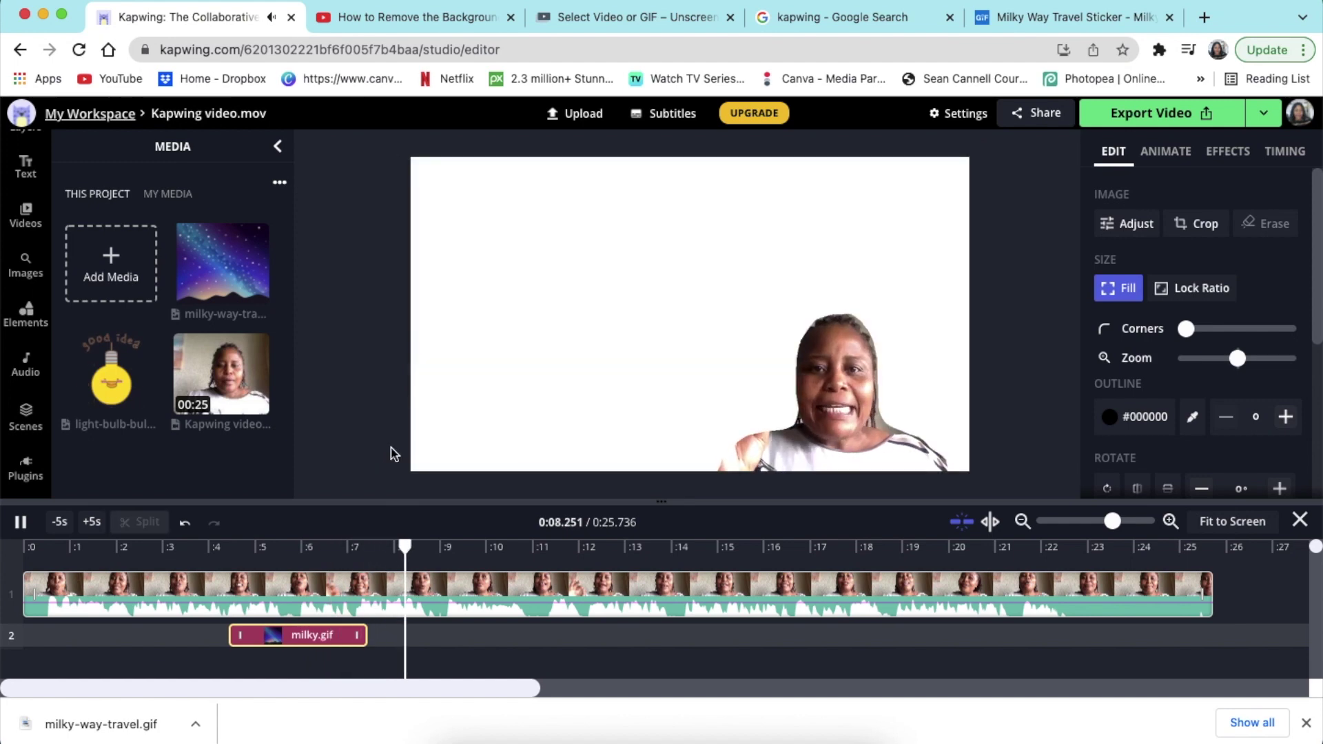
{"action": "key", "text": "space"}
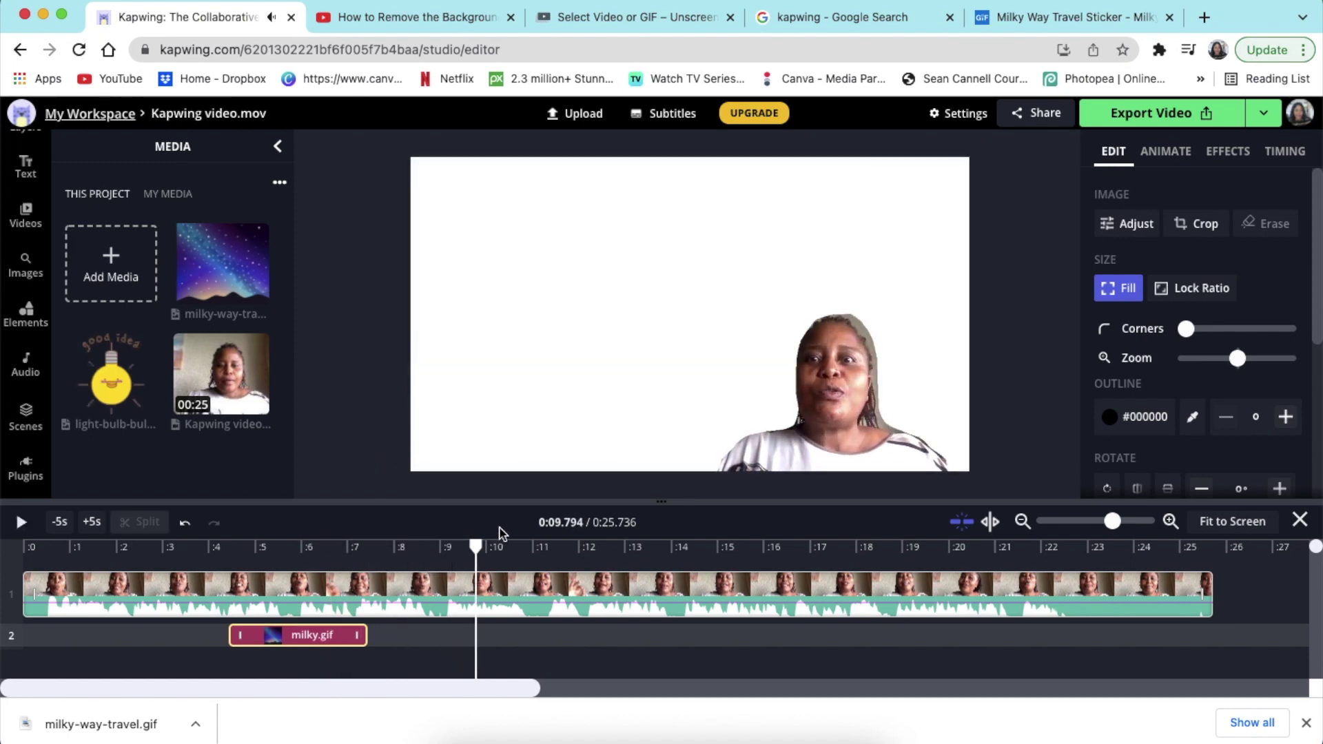
{"action": "left_click_drag", "start_coordinate": [474, 547], "coordinate": [226, 567]}
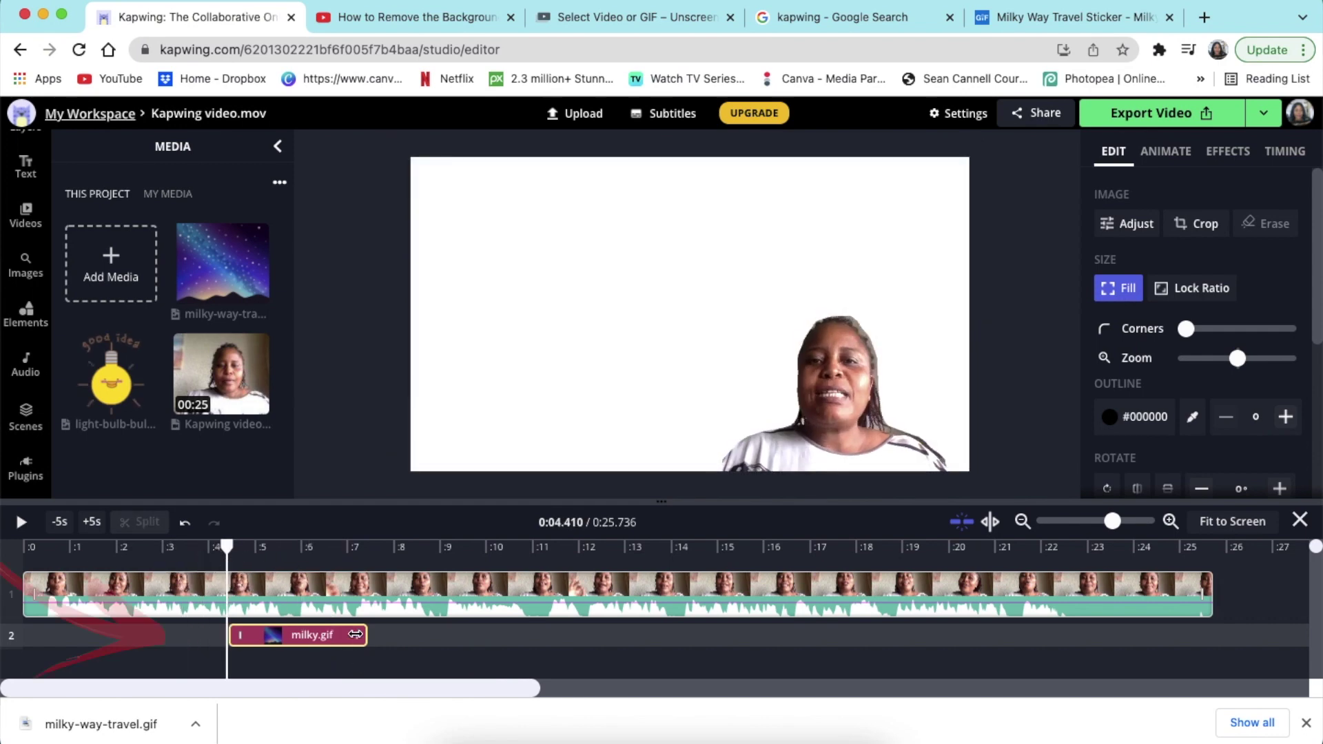
- Extend the milky.gif clip across the full timeline, preview it, then delete the gif
{"action": "left_click_drag", "start_coordinate": [364, 634], "coordinate": [1194, 634]}
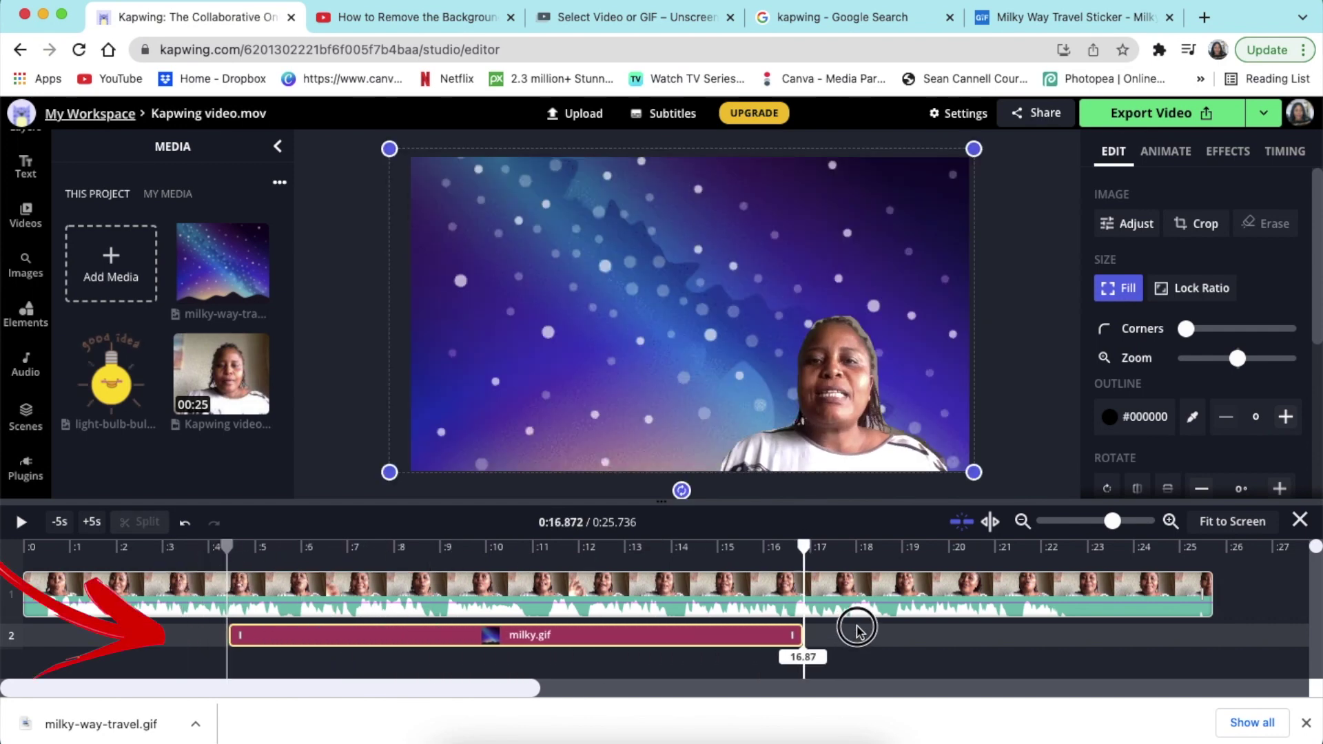
{"action": "left_click_drag", "start_coordinate": [1194, 635], "coordinate": [1212, 635]}
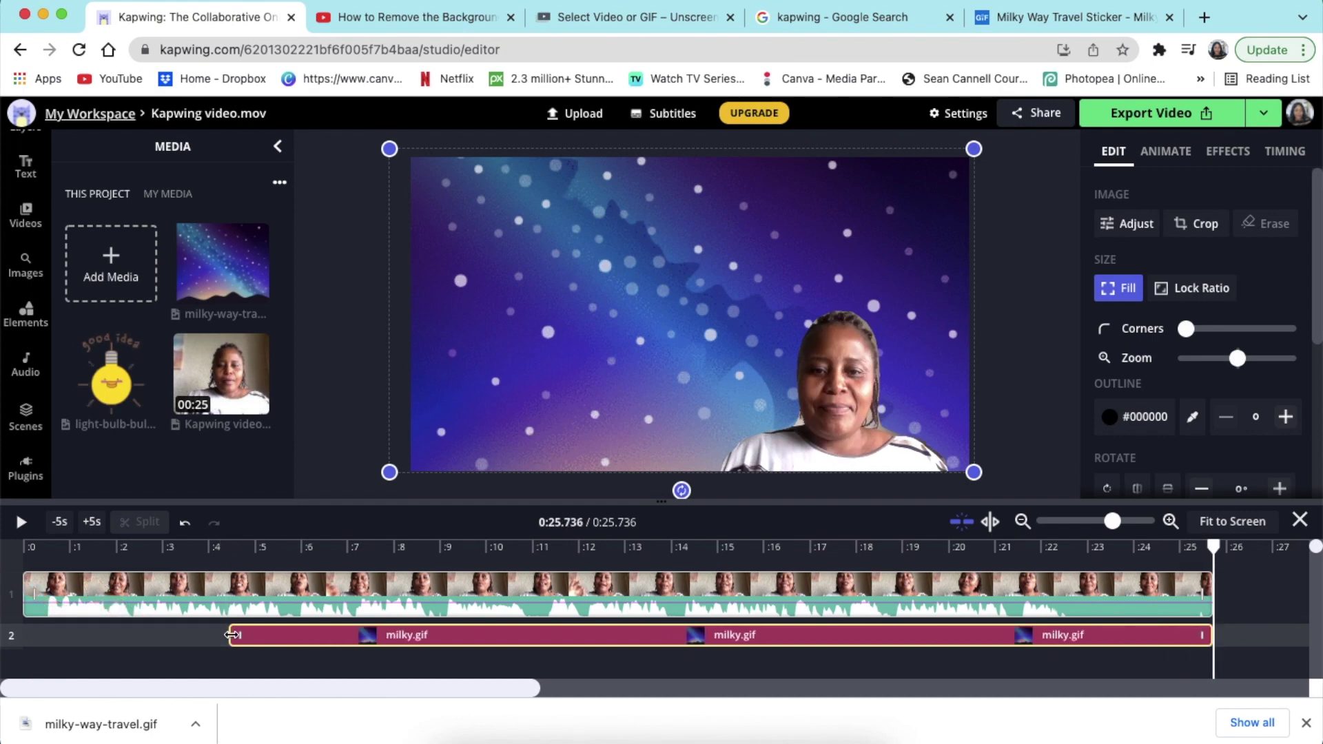
{"action": "left_click_drag", "start_coordinate": [231, 634], "coordinate": [24, 629]}
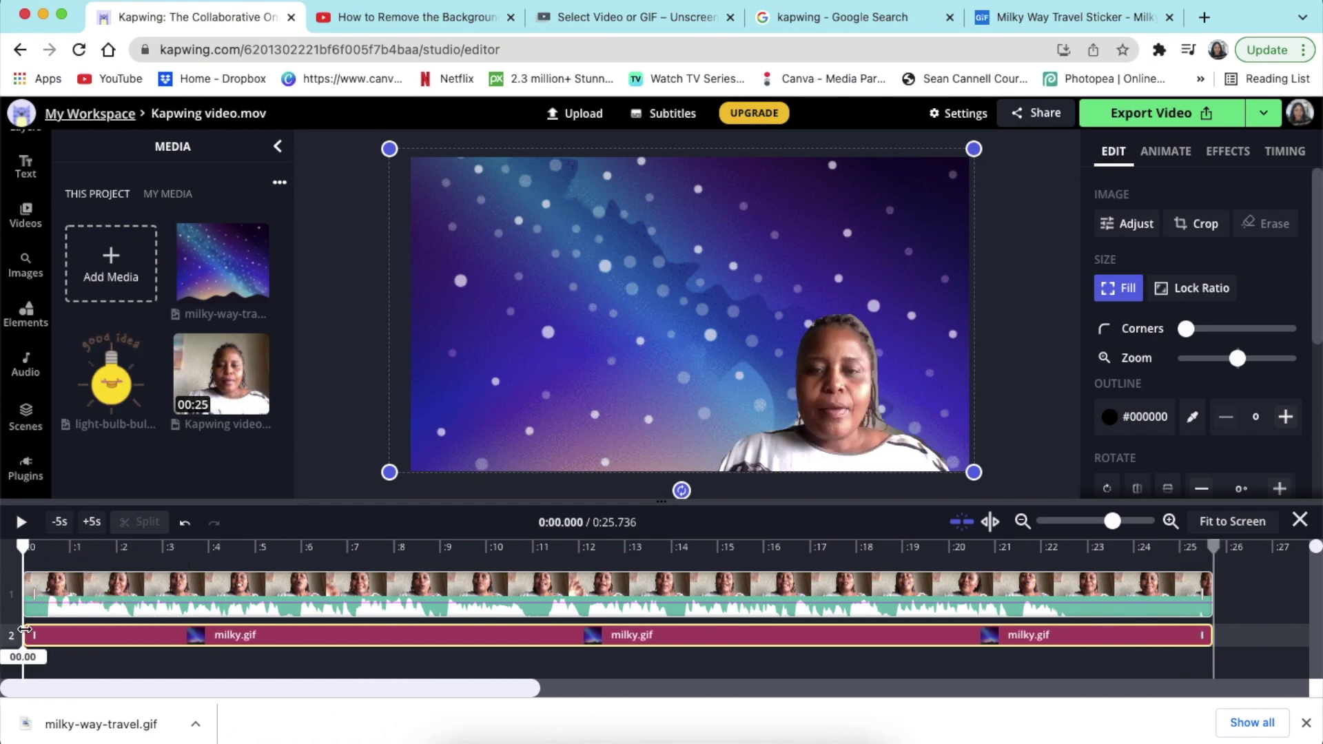
{"action": "left_click", "coordinate": [19, 522]}
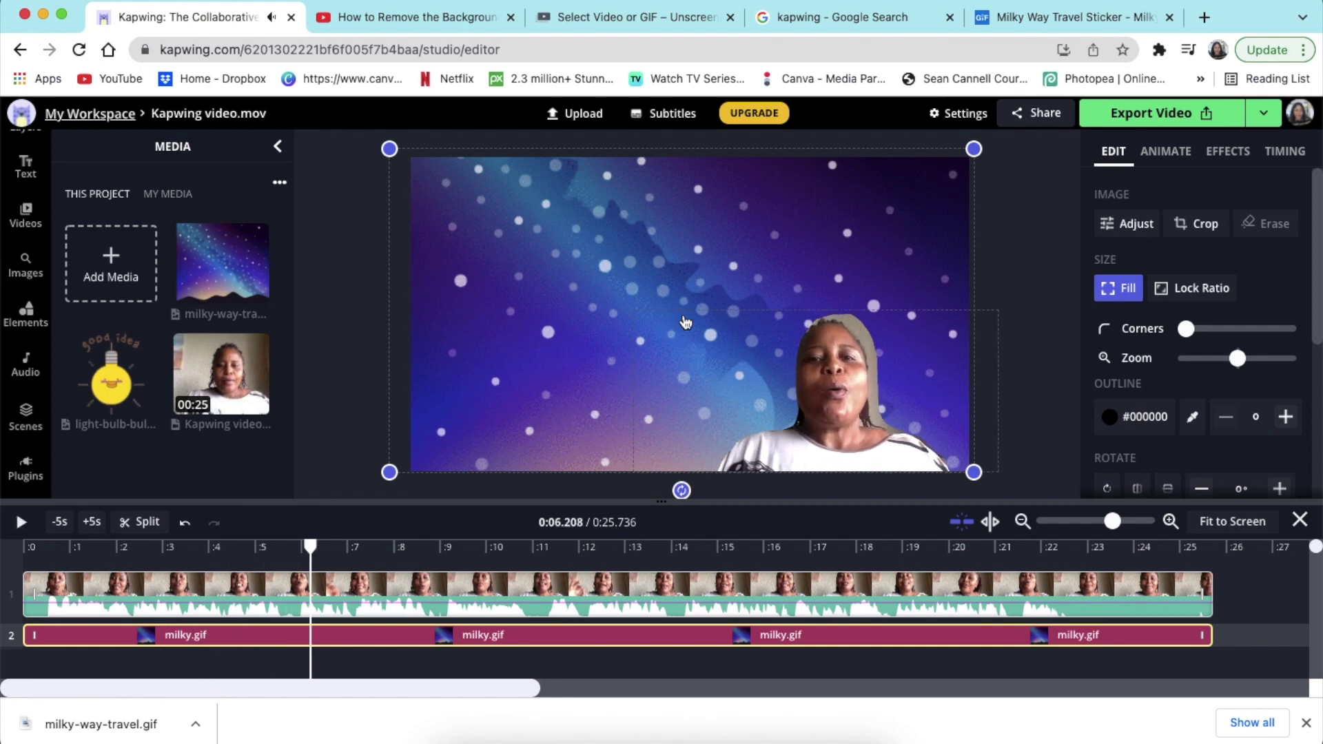
{"action": "left_click_drag", "start_coordinate": [725, 296], "coordinate": [695, 314]}
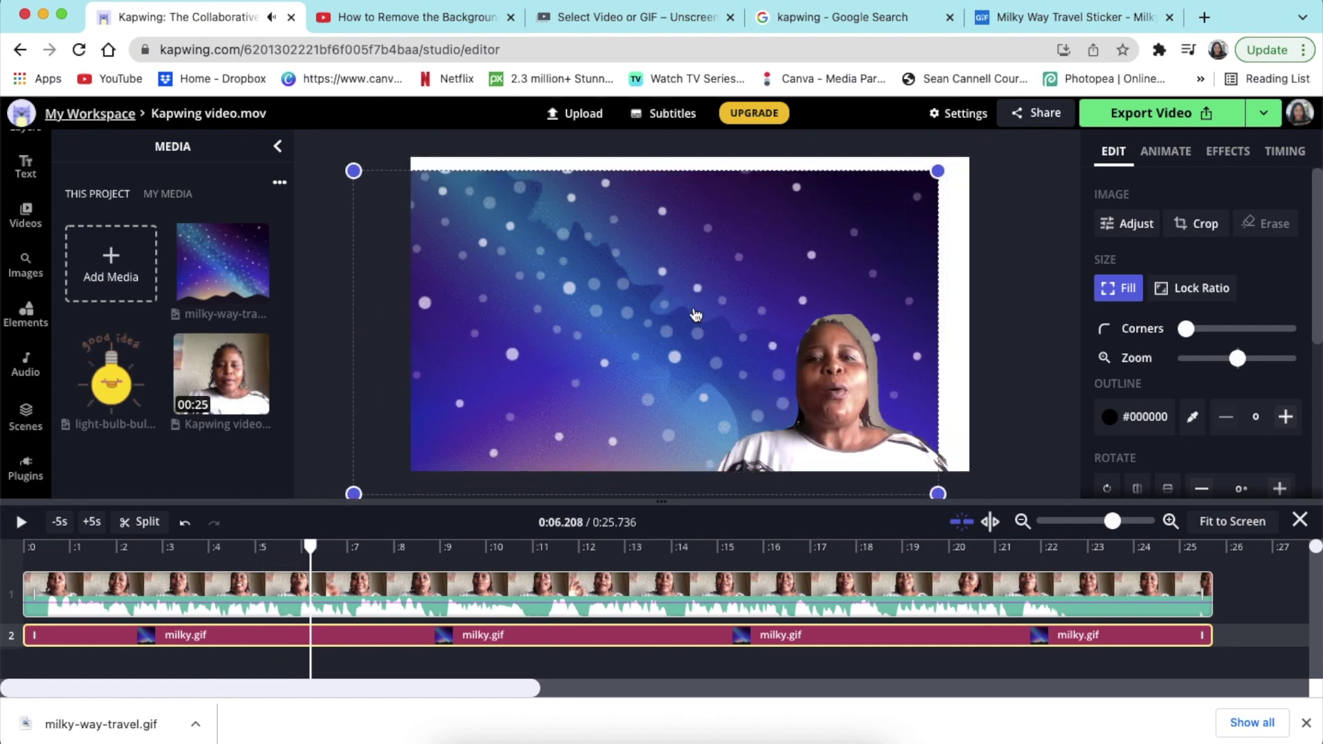
{"action": "key", "text": "Delete"}
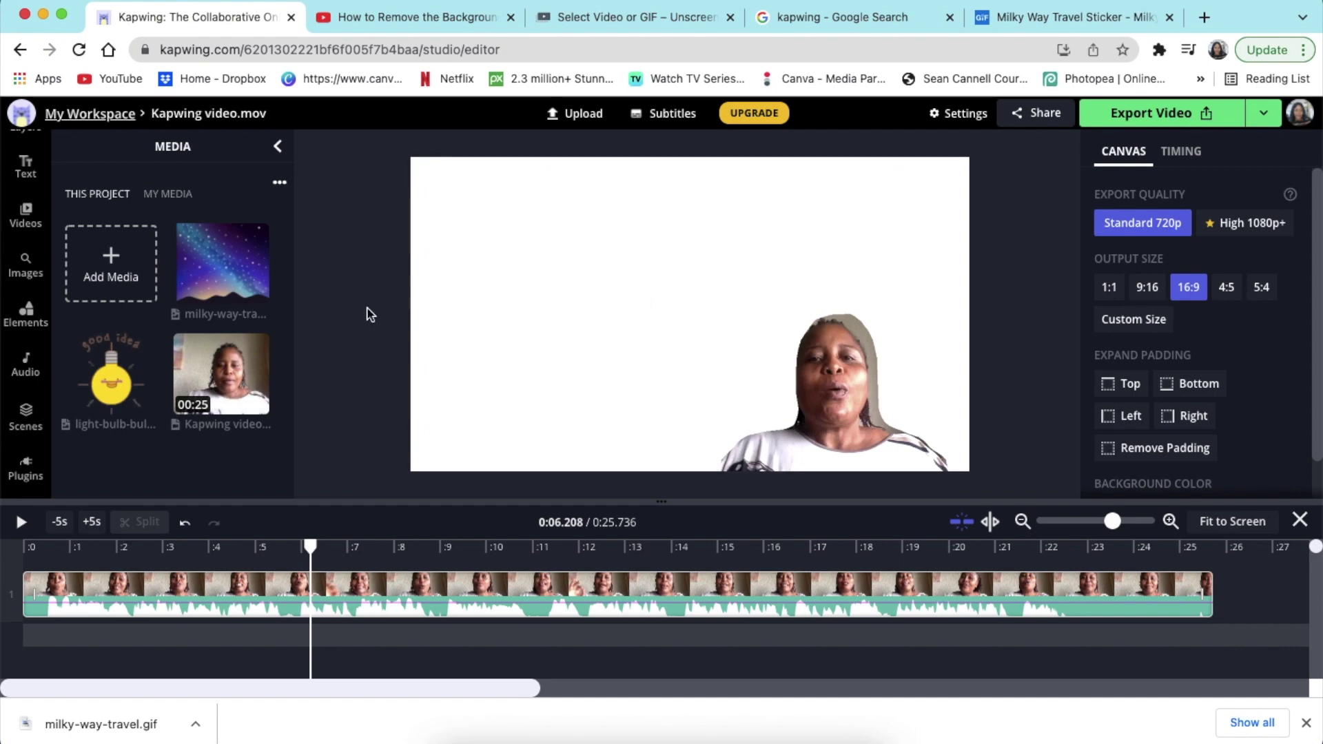
- Add the forest stream image from the nature stock images to the canvas
{"action": "left_click", "coordinate": [28, 278]}
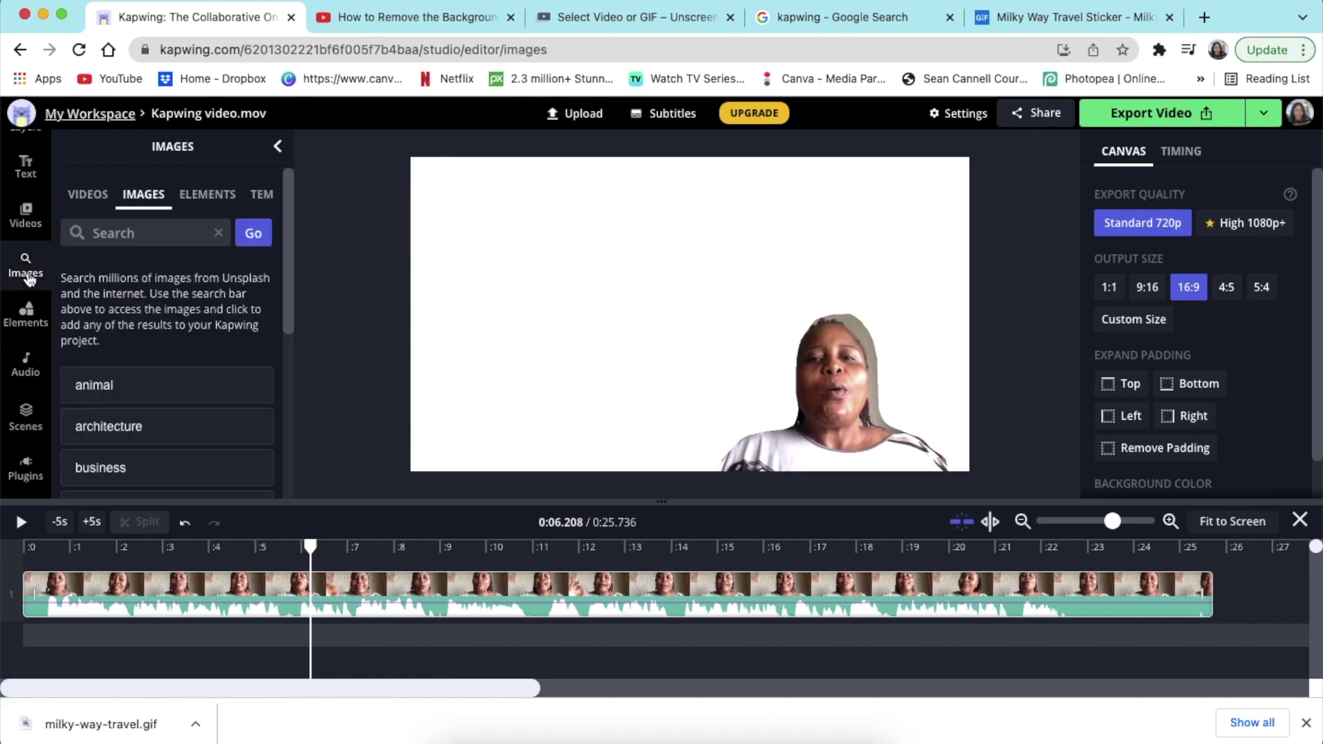
{"action": "scroll", "coordinate": [159, 394], "scroll_direction": "down", "scroll_amount": 3}
{"action": "scroll", "coordinate": [161, 394], "scroll_direction": "down", "scroll_amount": 2}
{"action": "left_click", "coordinate": [161, 394]}
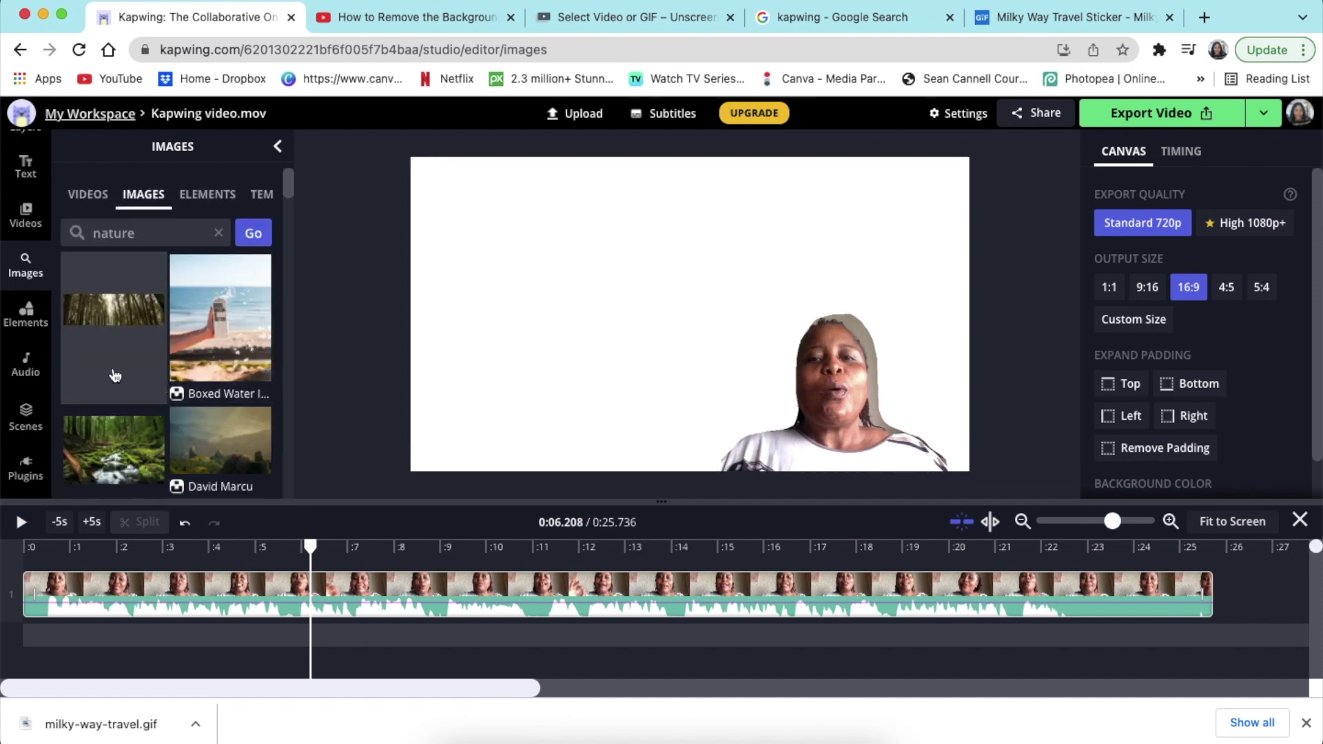
{"action": "left_click", "coordinate": [113, 448]}
- Stretch the forest image to fill the canvas, send it to back, and preview
{"action": "left_click_drag", "start_coordinate": [569, 331], "coordinate": [525, 342]}
{"action": "left_click_drag", "start_coordinate": [879, 471], "coordinate": [968, 471]}
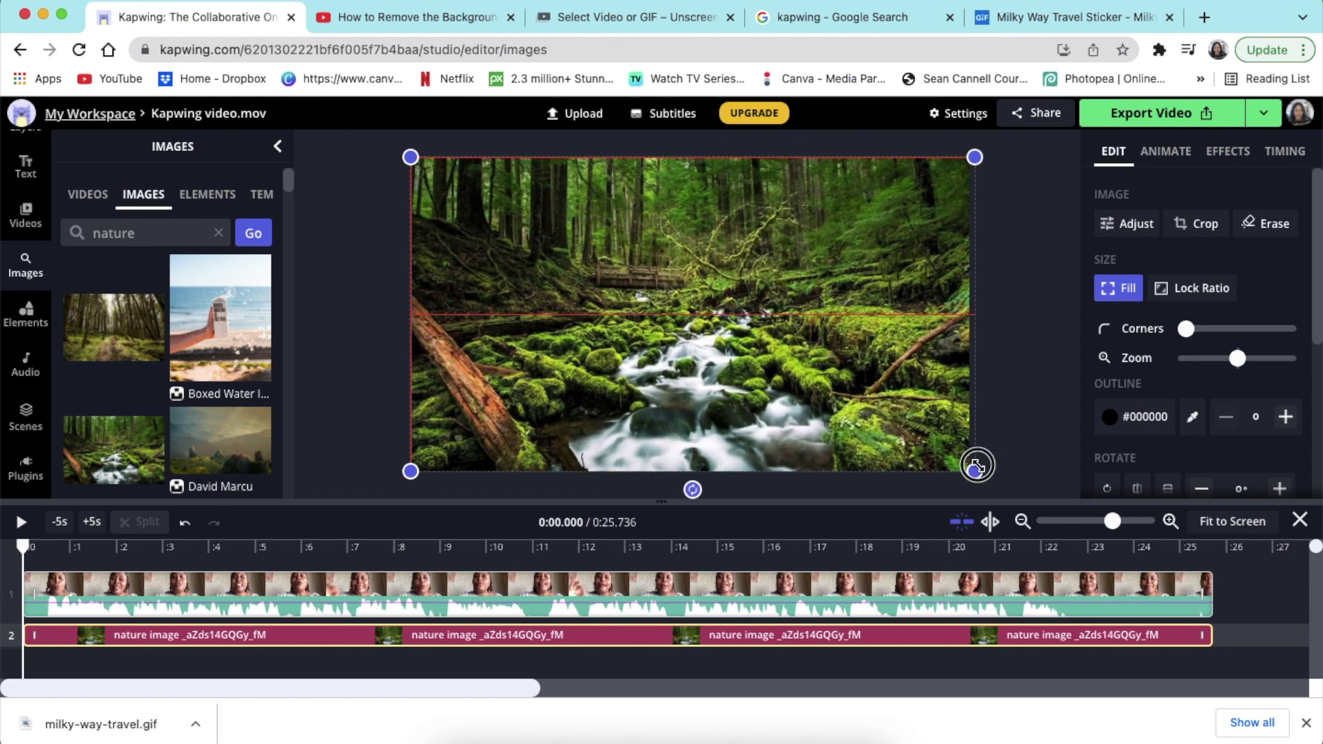
{"action": "right_click", "coordinate": [793, 318]}
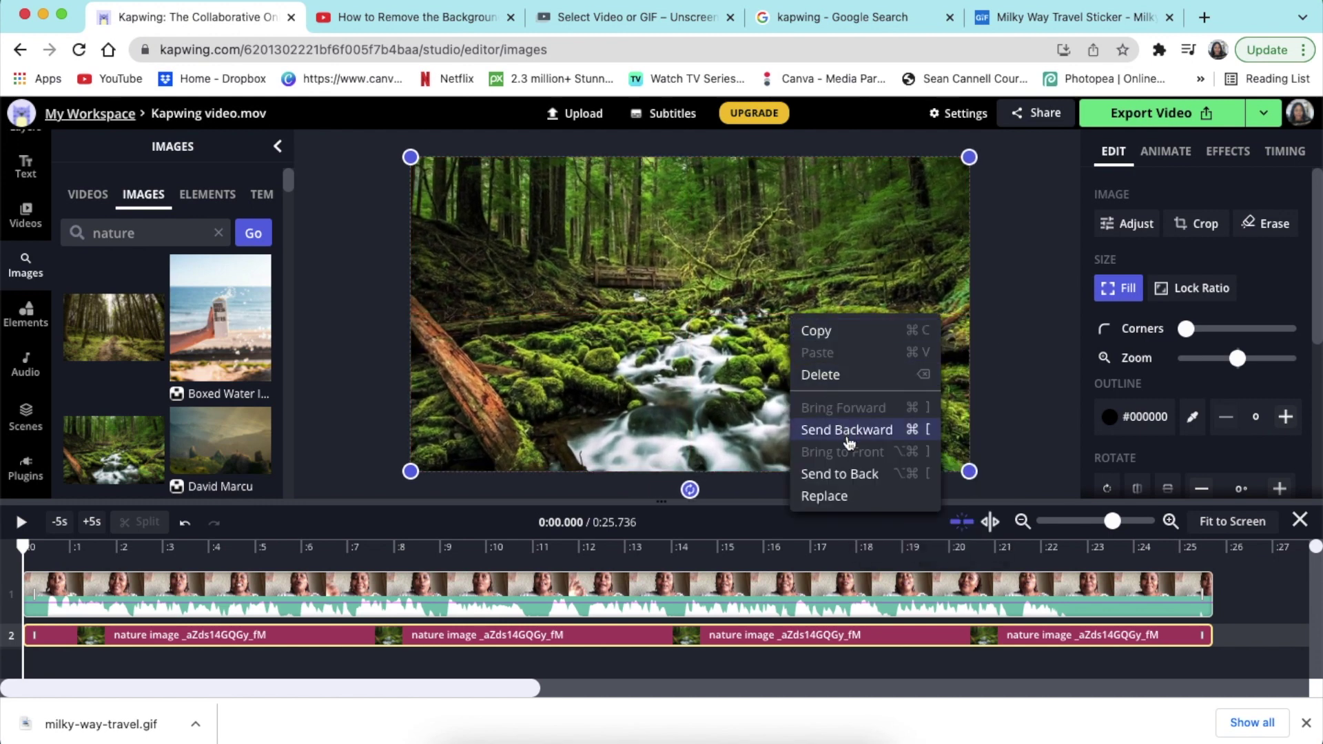
{"action": "left_click", "coordinate": [846, 474]}
{"action": "left_click_drag", "start_coordinate": [815, 416], "coordinate": [839, 417]}
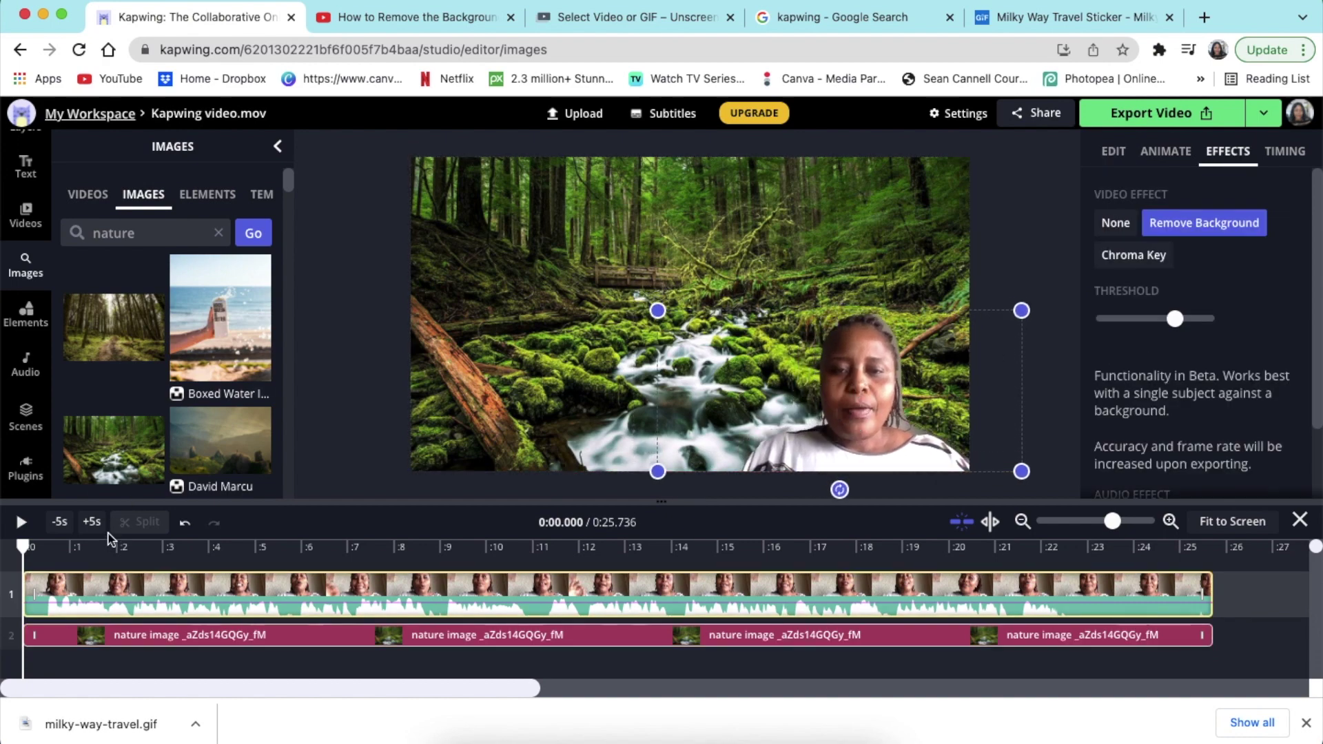
{"action": "left_click", "coordinate": [23, 527]}
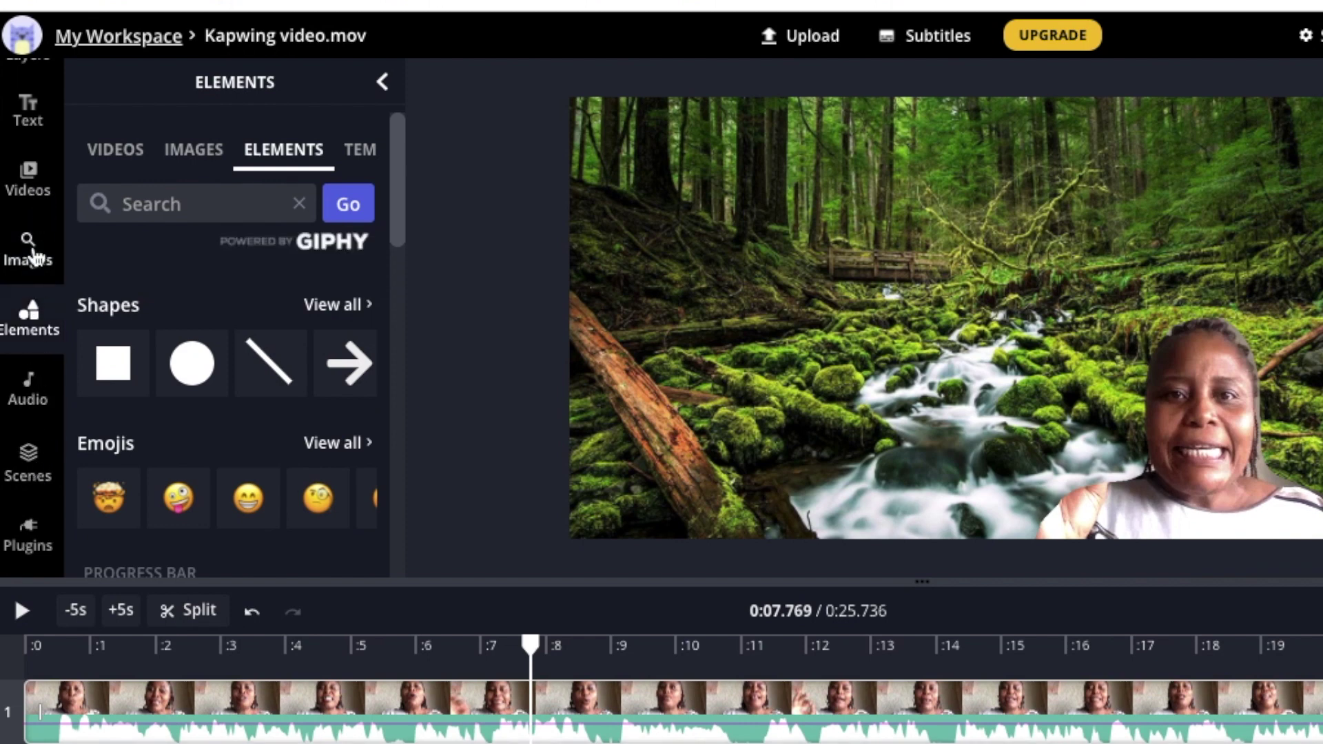
- Browse the stock image and stock video libraries
{"action": "left_click", "coordinate": [35, 257]}
{"action": "left_click", "coordinate": [31, 180]}
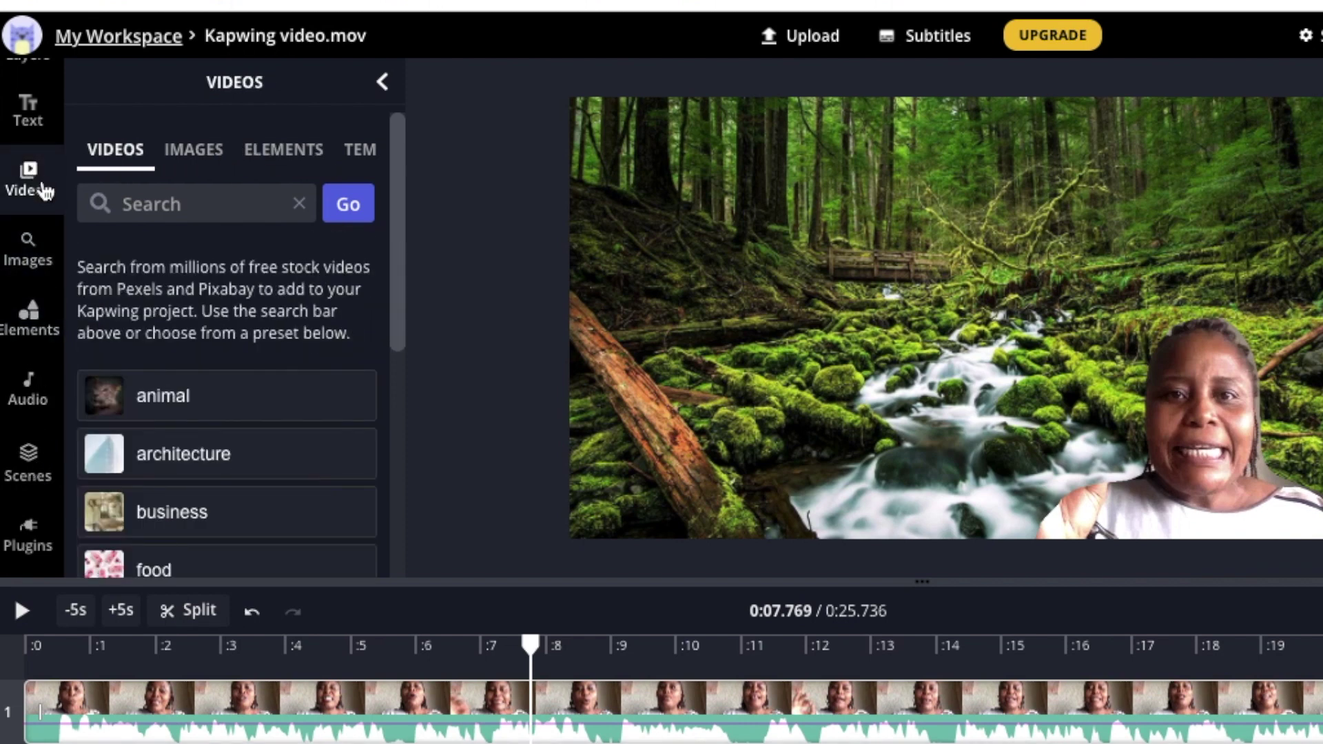
{"action": "scroll", "coordinate": [200, 390], "scroll_direction": "down", "scroll_amount": 6}
{"action": "scroll", "coordinate": [213, 399], "scroll_direction": "up", "scroll_amount": 6}
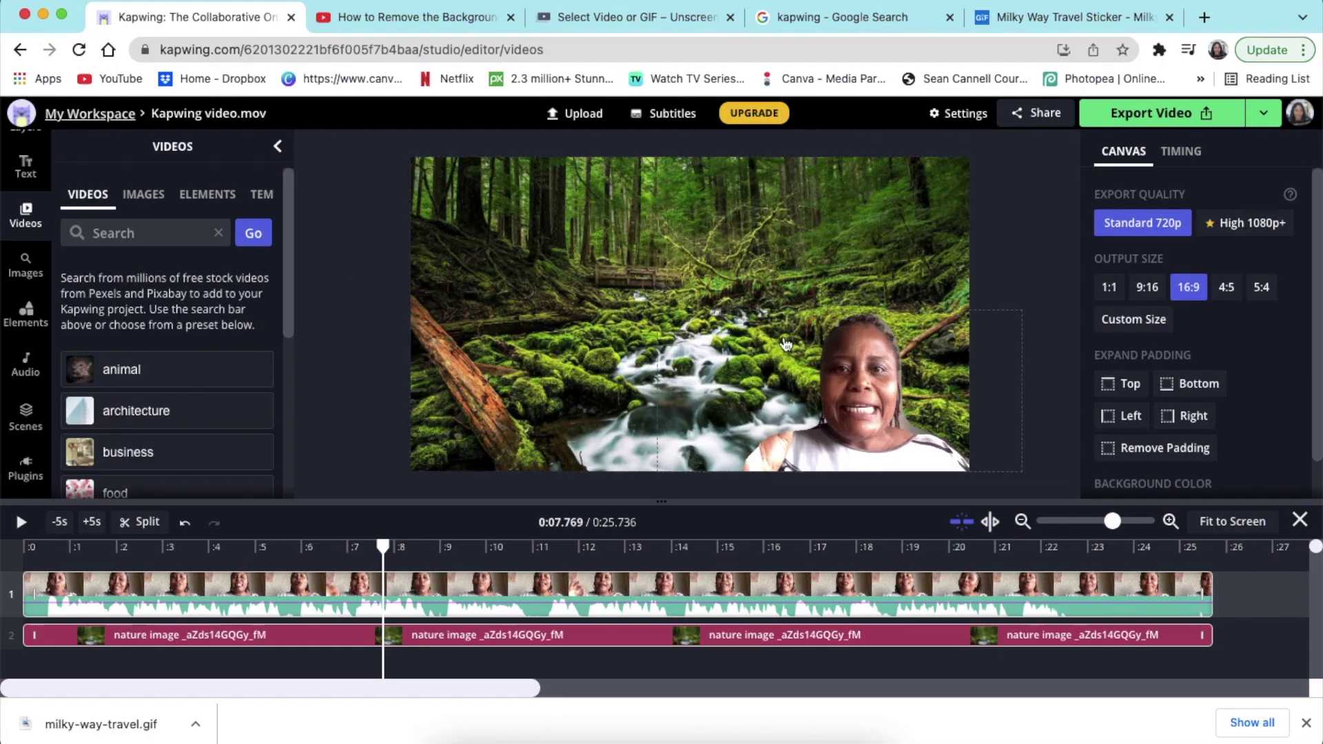
- Nudge the talking-head layer slightly right and down, then export the video
{"action": "left_click", "coordinate": [869, 394]}
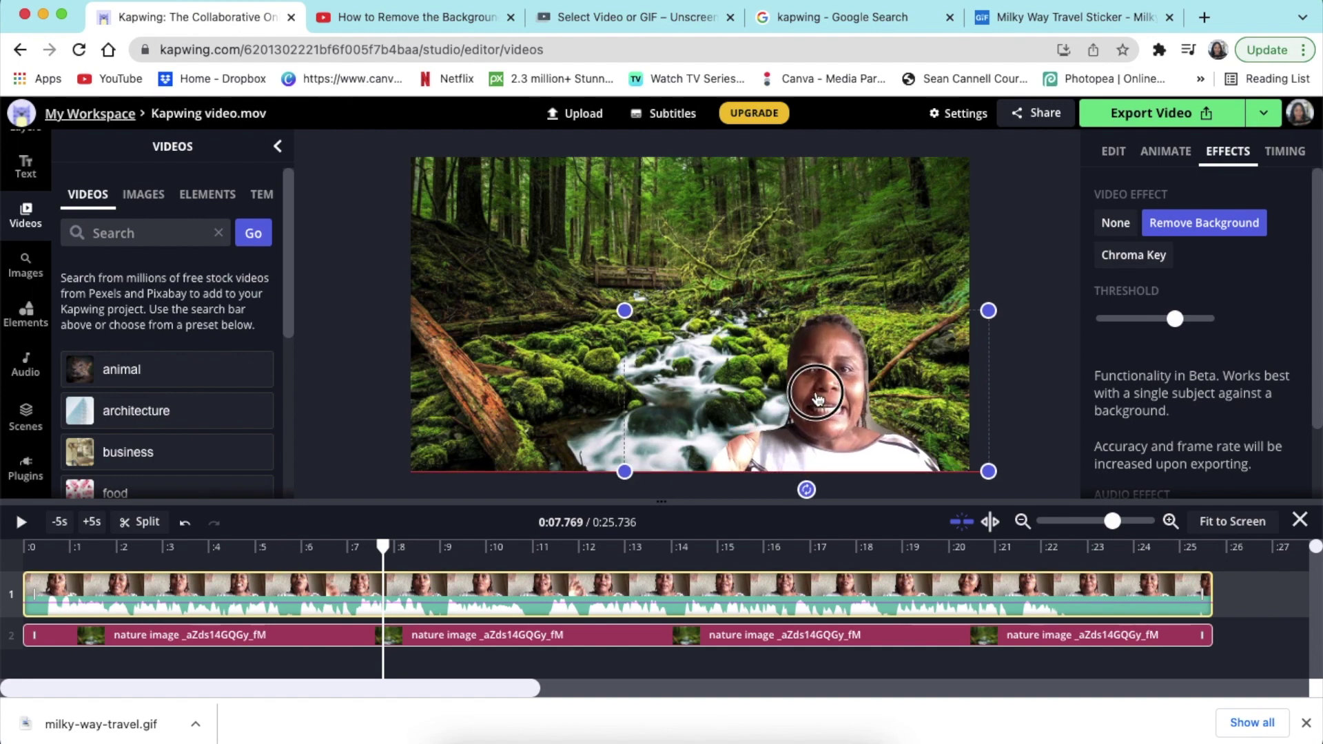
{"action": "left_click_drag", "start_coordinate": [811, 393], "coordinate": [817, 394]}
{"action": "left_click", "coordinate": [1162, 116]}
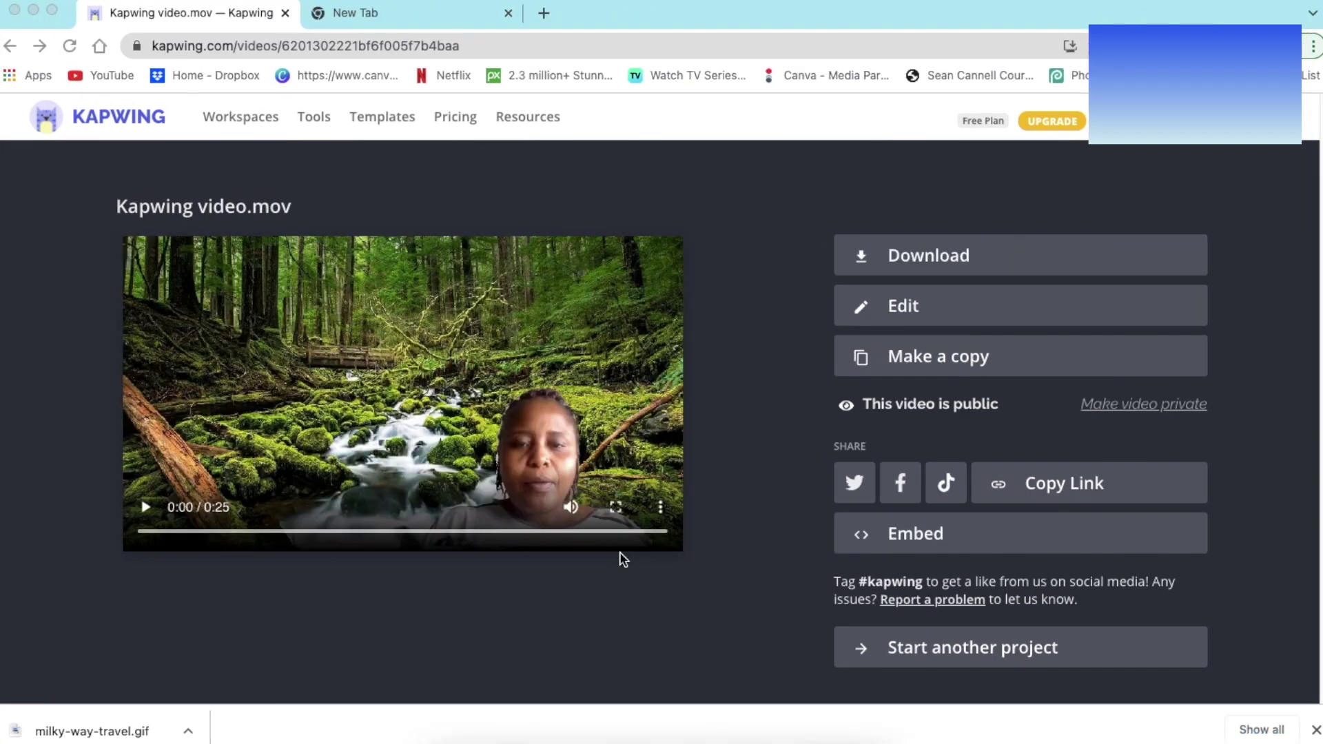
- Play the exported speaker-over-forest video on its share page
{"action": "left_click", "coordinate": [145, 509]}
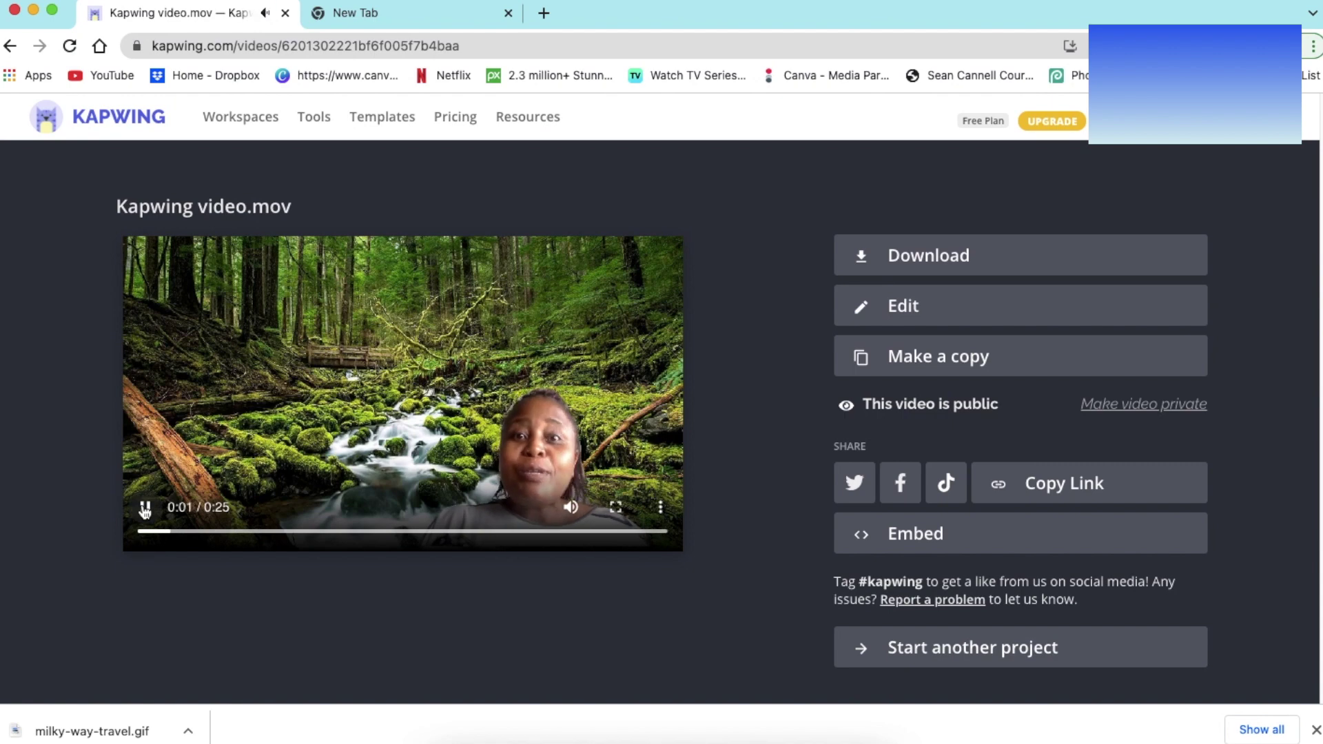